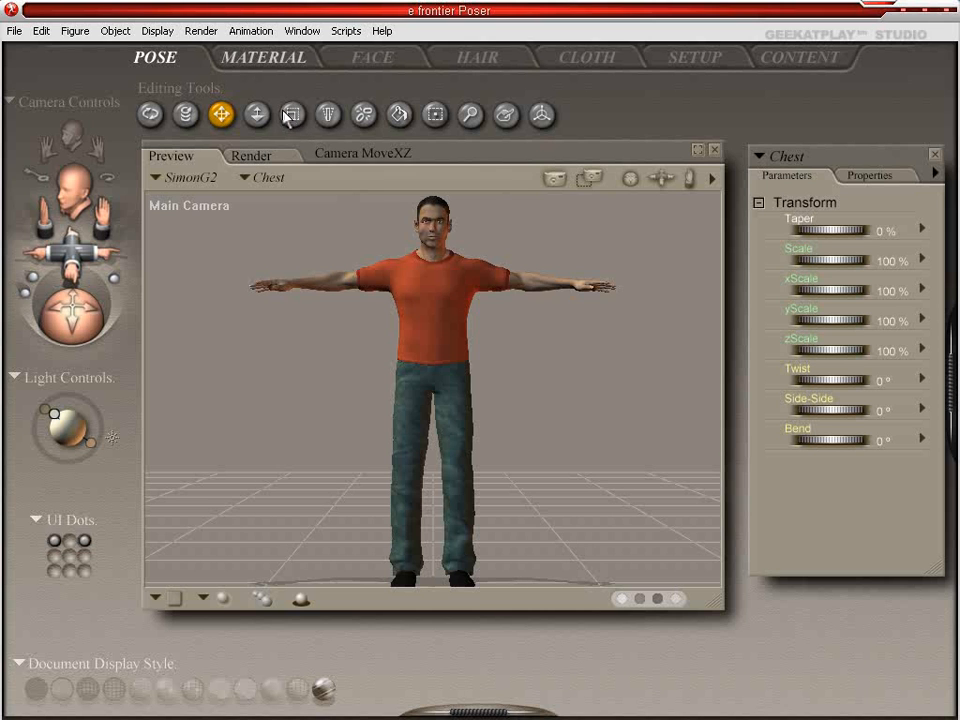
{"action": "left_click", "coordinate": [156, 35]}
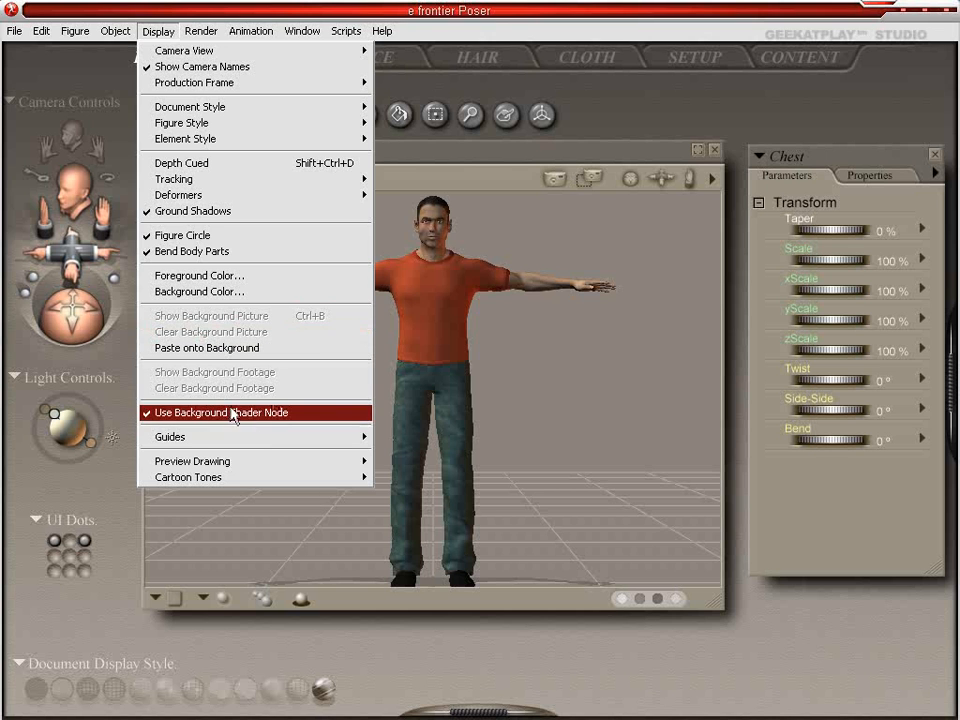
{"action": "left_click", "coordinate": [378, 10]}
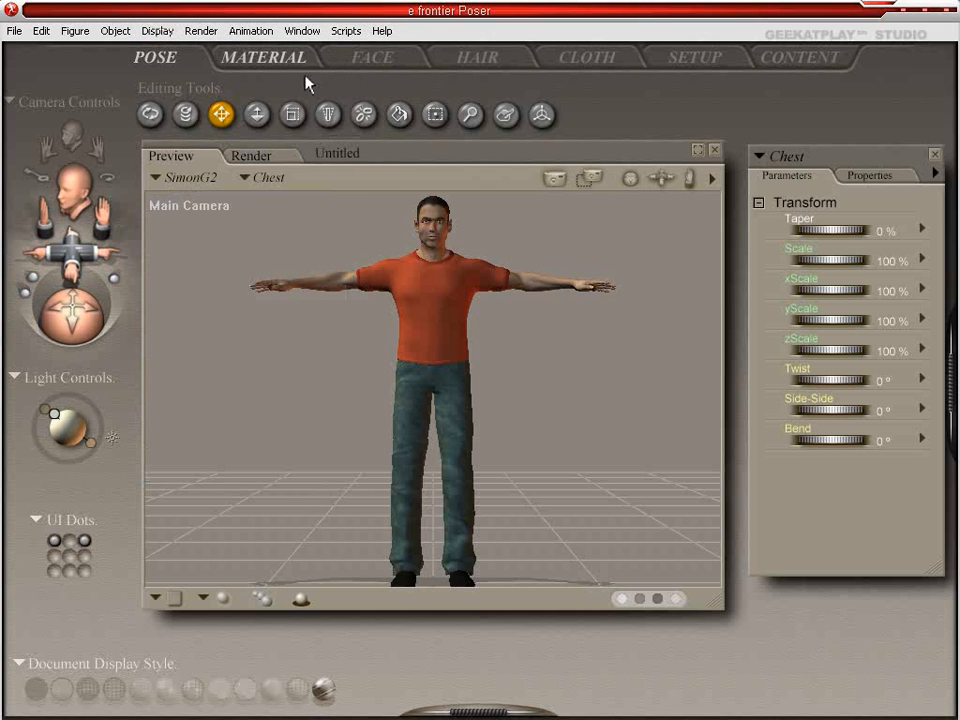
{"action": "left_click", "coordinate": [158, 31]}
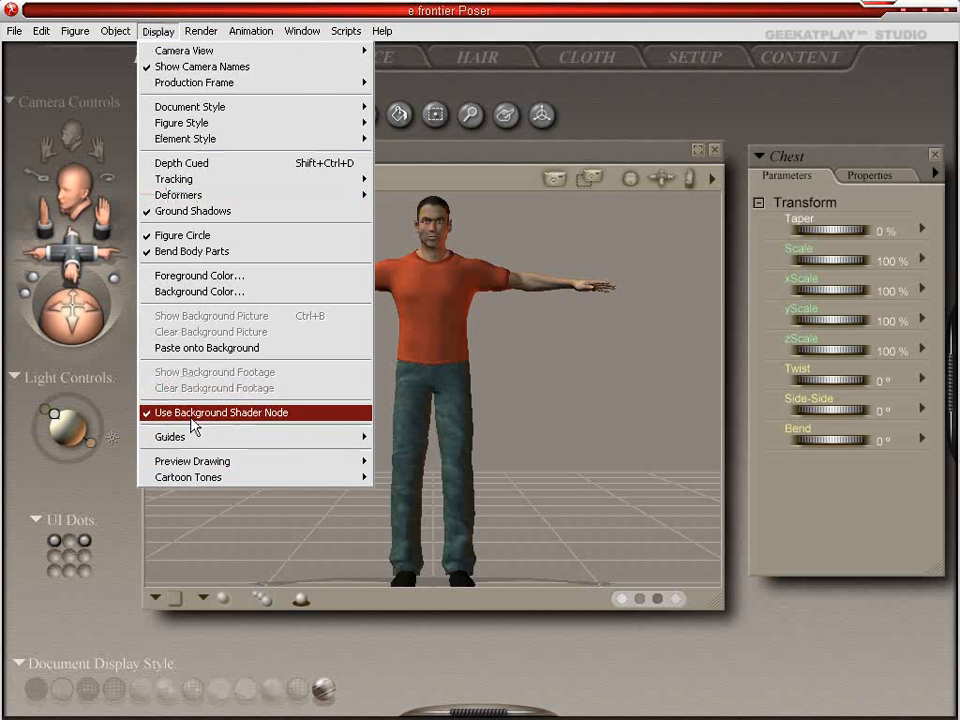
{"action": "left_click", "coordinate": [262, 12]}
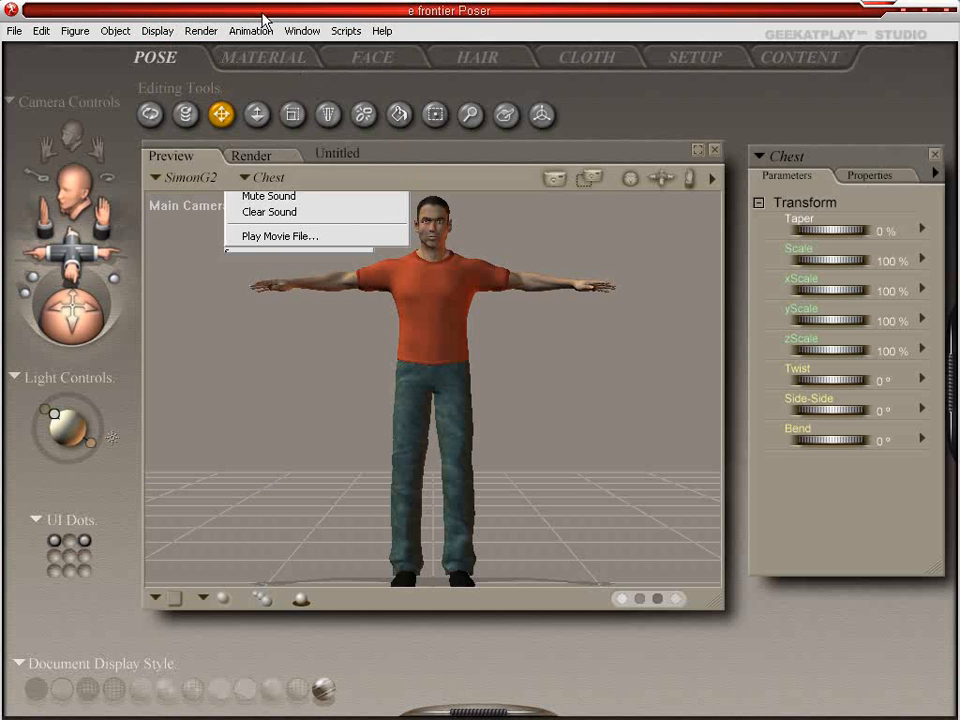
Step: Switch to the Material room and select the scene background as the material to edit
{"action": "left_click", "coordinate": [275, 63]}
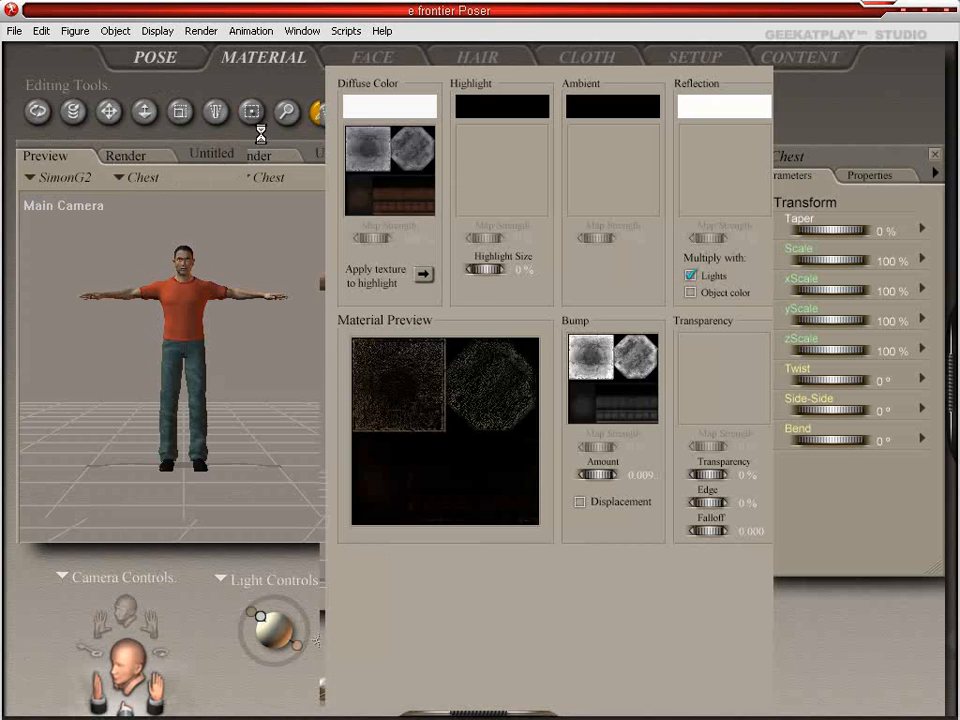
{"action": "left_click", "coordinate": [133, 251]}
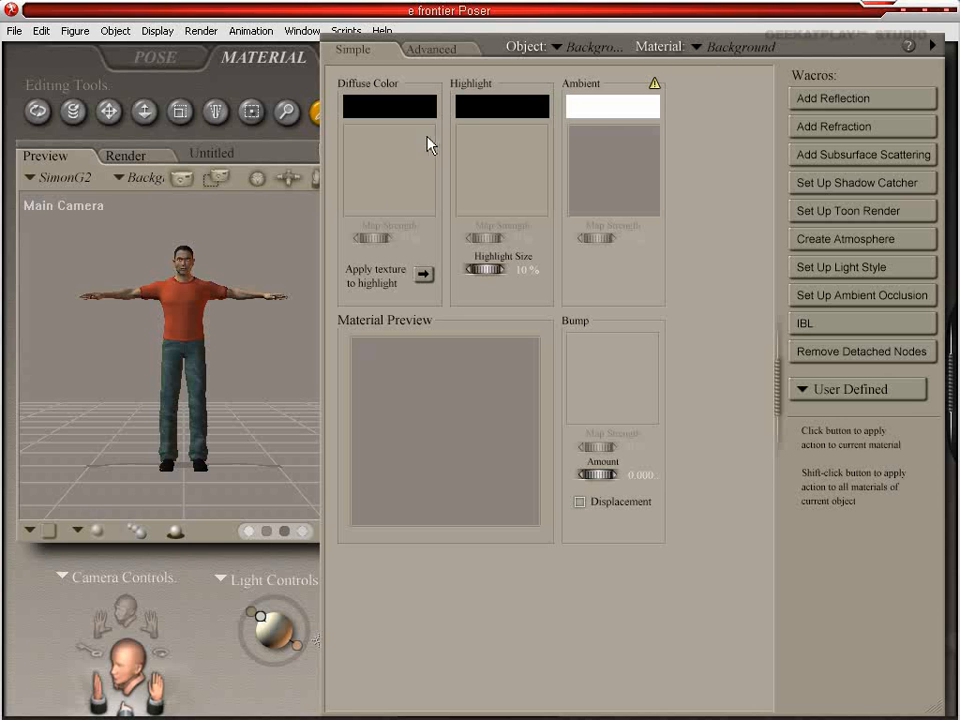
{"action": "left_click", "coordinate": [381, 178]}
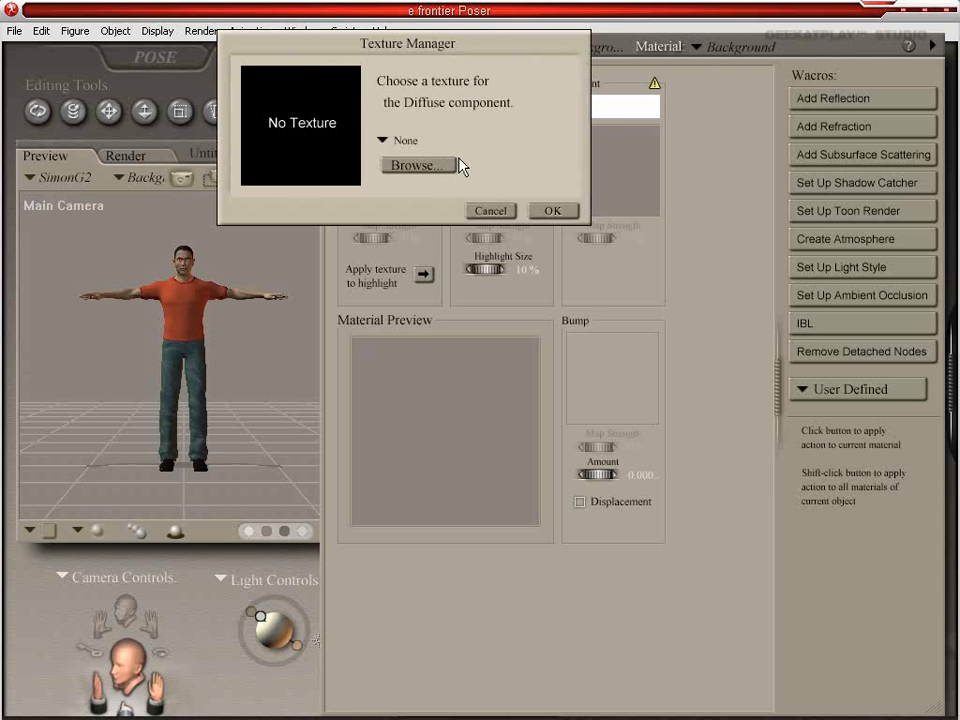
{"action": "left_click_drag", "start_coordinate": [469, 47], "coordinate": [574, 161]}
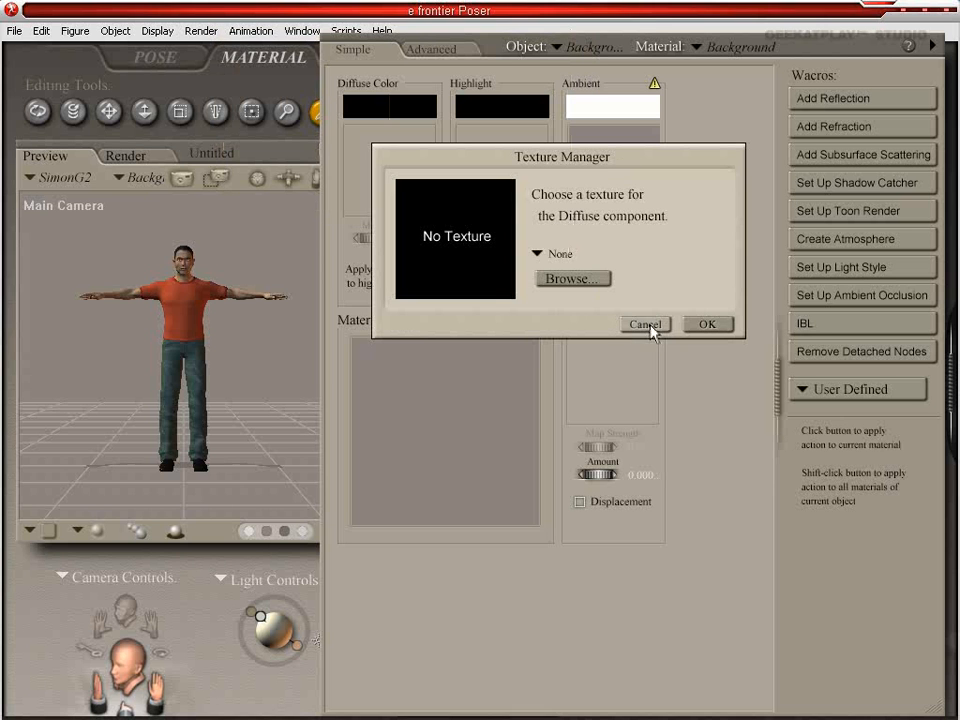
{"action": "left_click", "coordinate": [650, 325]}
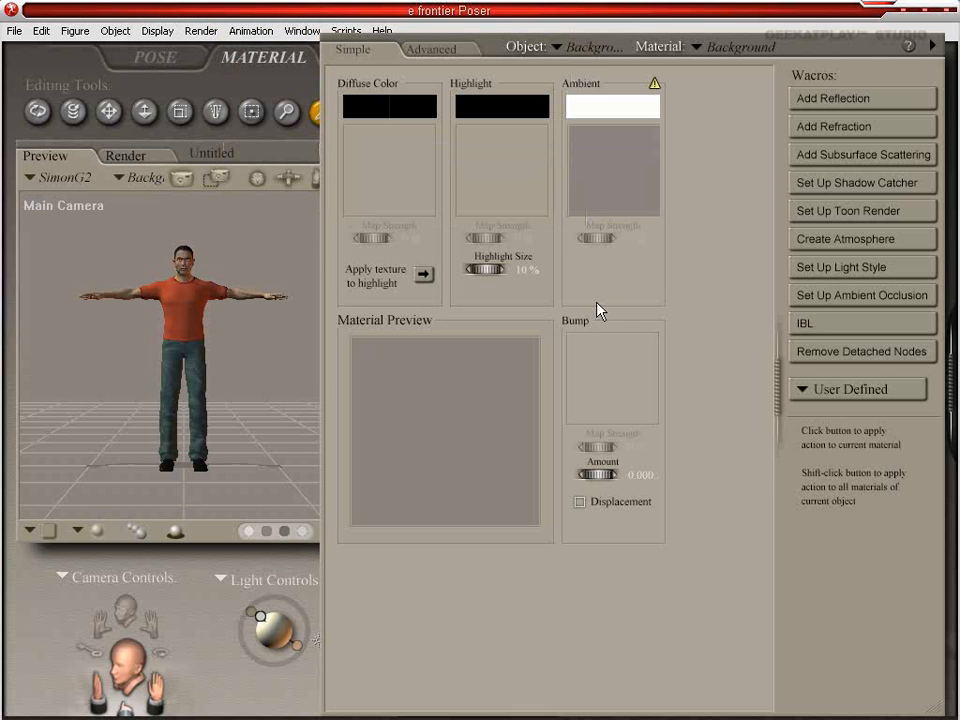
Step: Assign the desktop image 353112187YbcheE_fs.jpg as the background's diffuse texture
{"action": "left_click", "coordinate": [395, 178]}
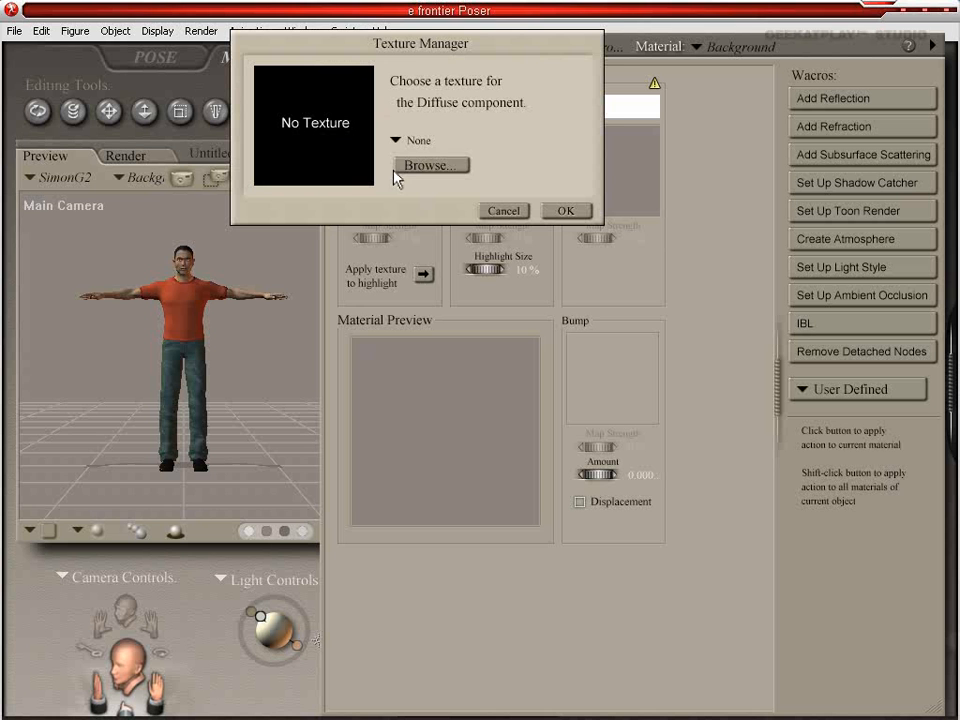
{"action": "left_click", "coordinate": [427, 165]}
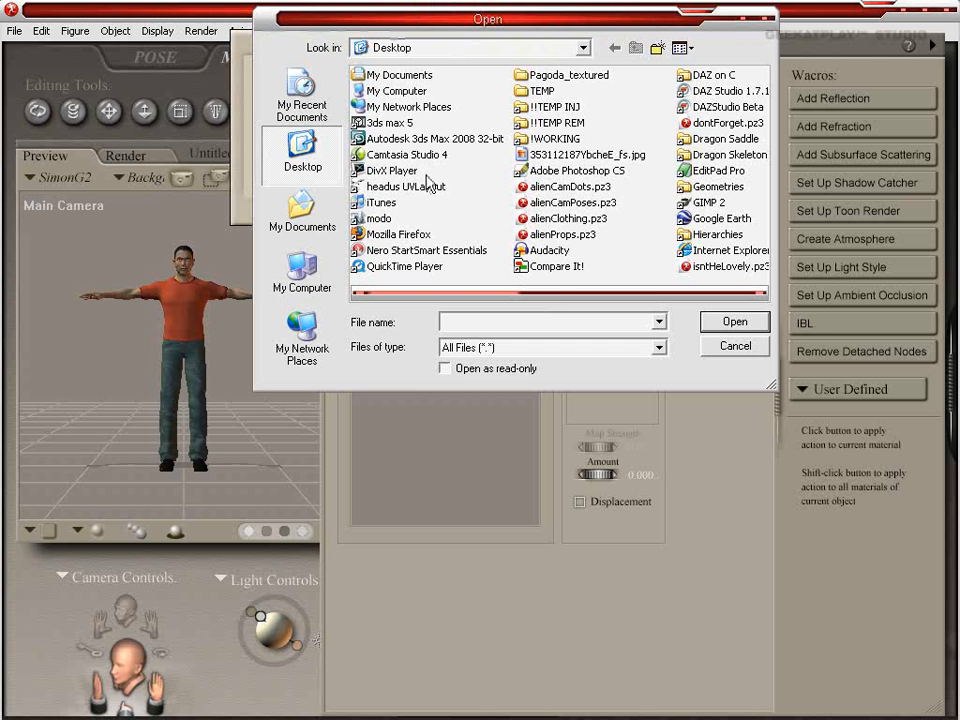
{"action": "left_click", "coordinate": [612, 158]}
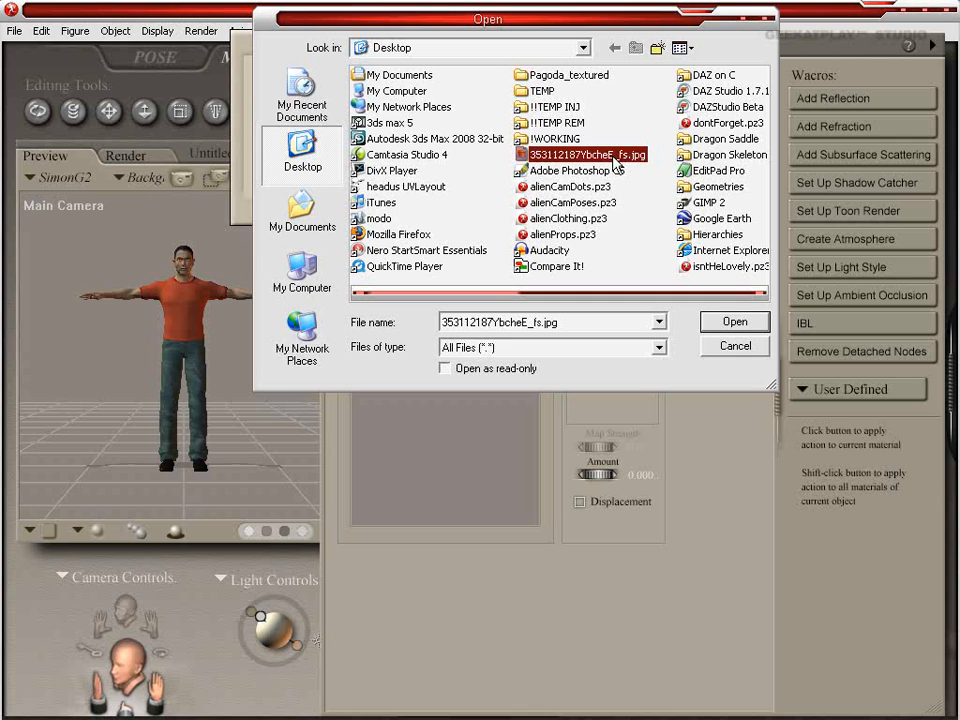
{"action": "left_click", "coordinate": [735, 322]}
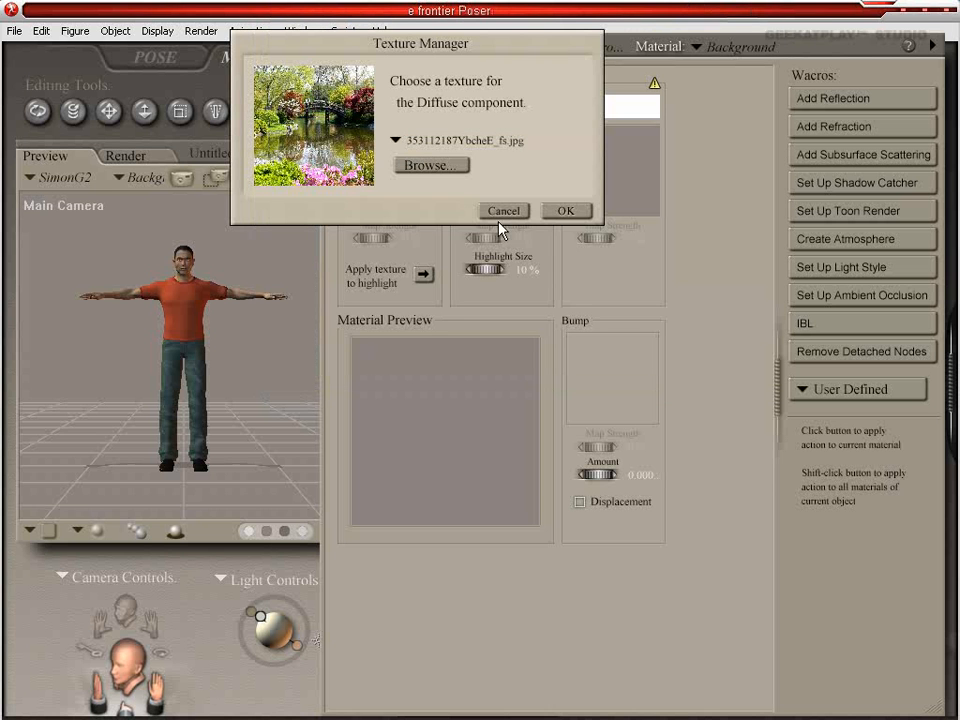
{"action": "left_click", "coordinate": [566, 211]}
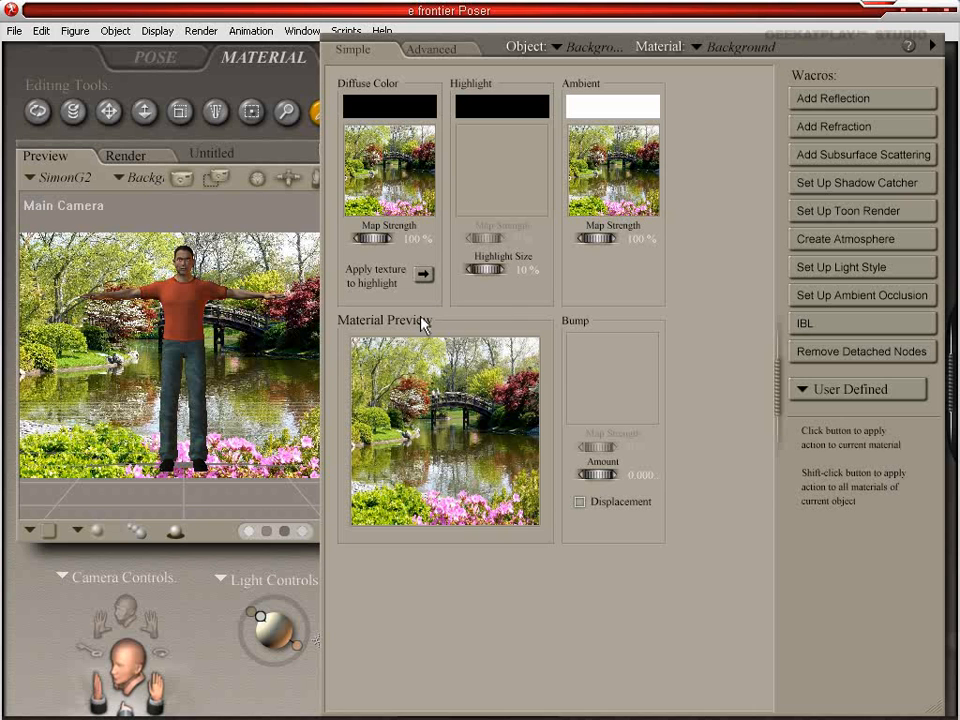
Step: Set the background's diffuse color to near white and its highlight size to 0 %, leaving the highlight black and the ambient white
{"action": "left_click", "coordinate": [413, 115]}
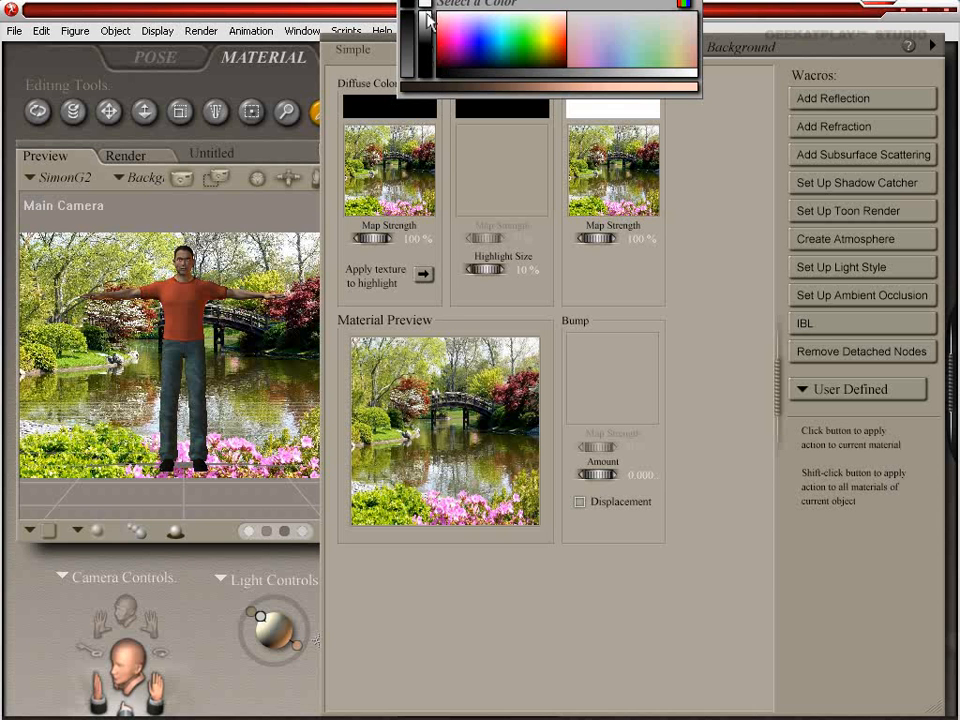
{"action": "left_click", "coordinate": [427, 17]}
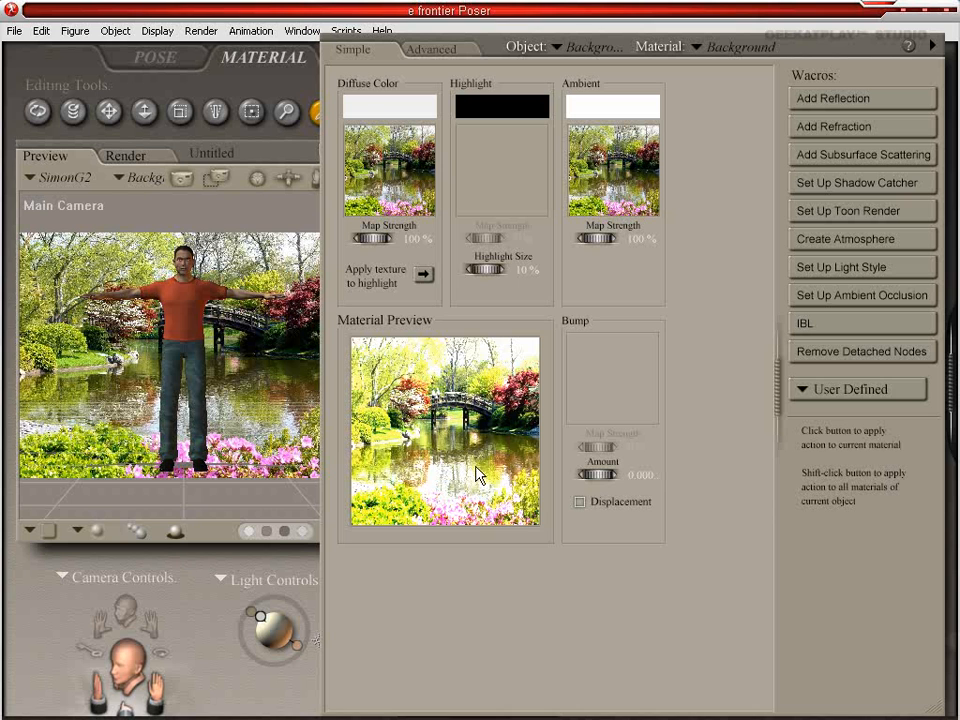
{"action": "left_click", "coordinate": [634, 110]}
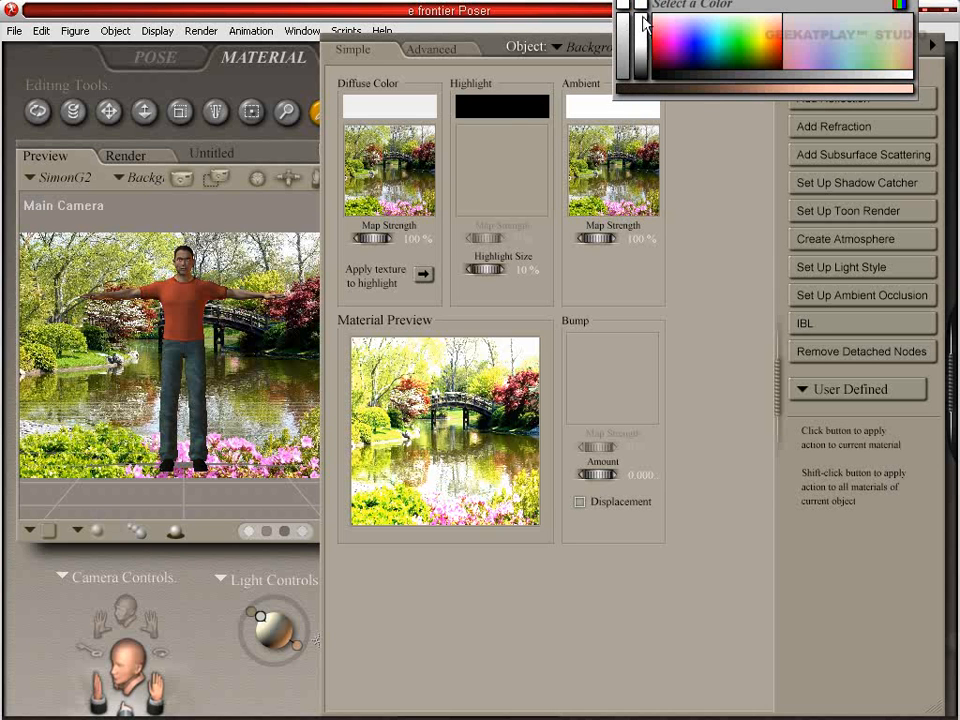
{"action": "left_click", "coordinate": [512, 106]}
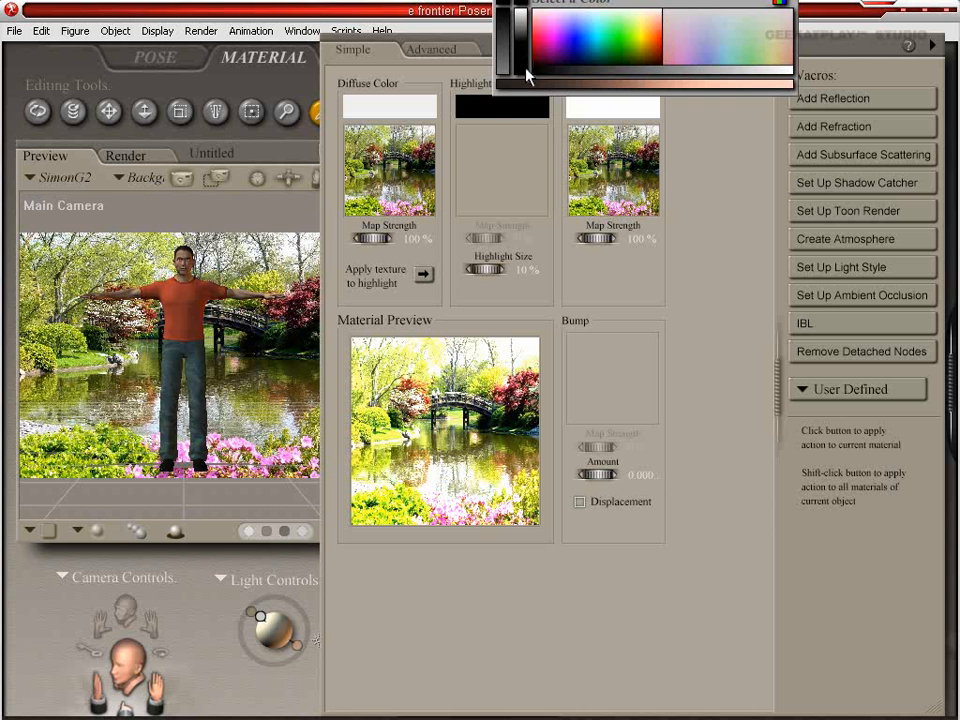
{"action": "left_click", "coordinate": [508, 108]}
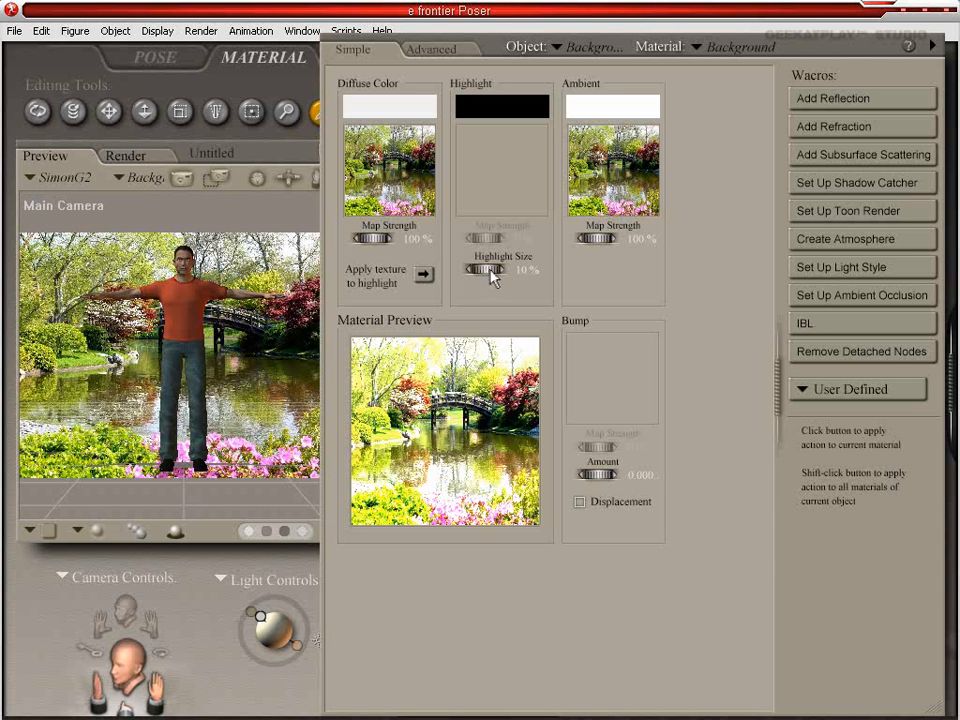
{"action": "left_click_drag", "start_coordinate": [490, 270], "coordinate": [379, 275]}
Step: Examine how the background's shader nodes are connected in the advanced material view
{"action": "left_click", "coordinate": [432, 48]}
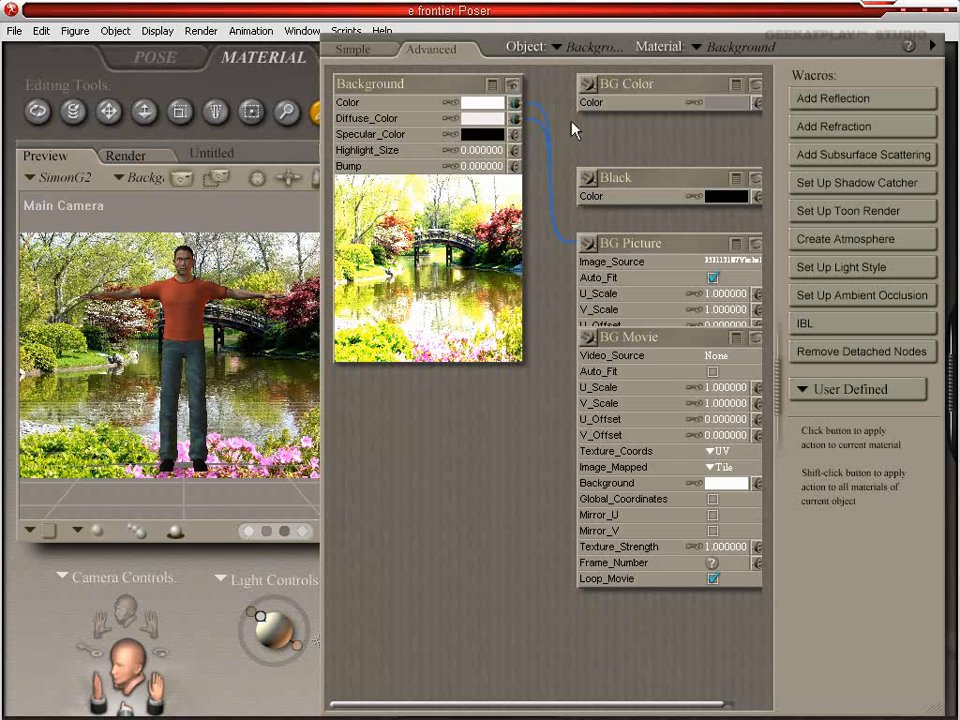
{"action": "left_click", "coordinate": [352, 49]}
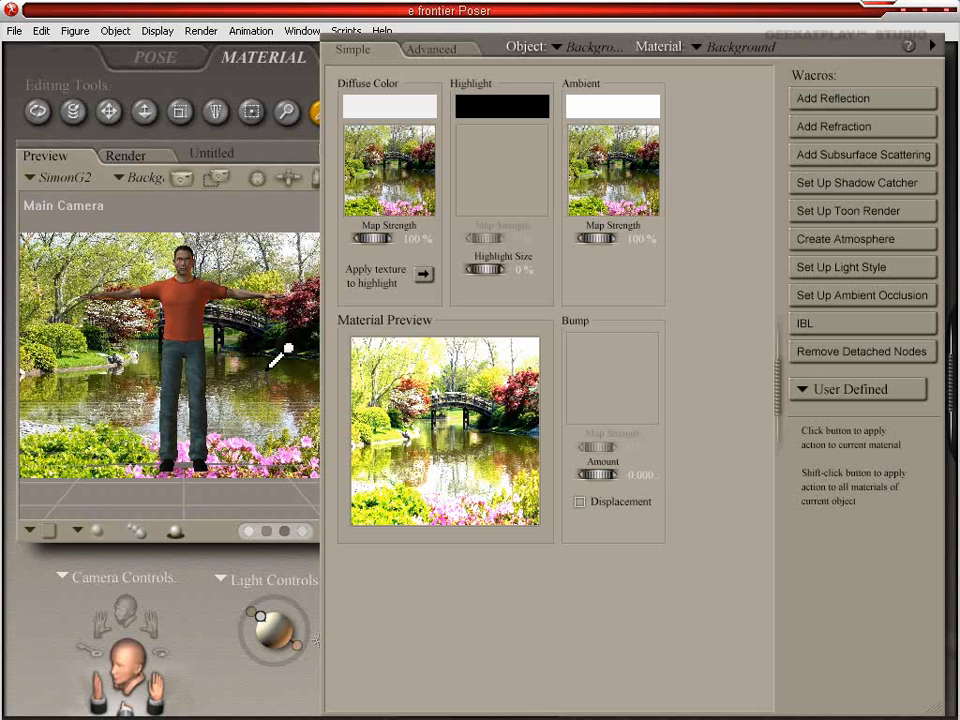
Step: Return to the Pose room, select the ground plane and set its element display style to Outline
{"action": "left_click", "coordinate": [172, 62]}
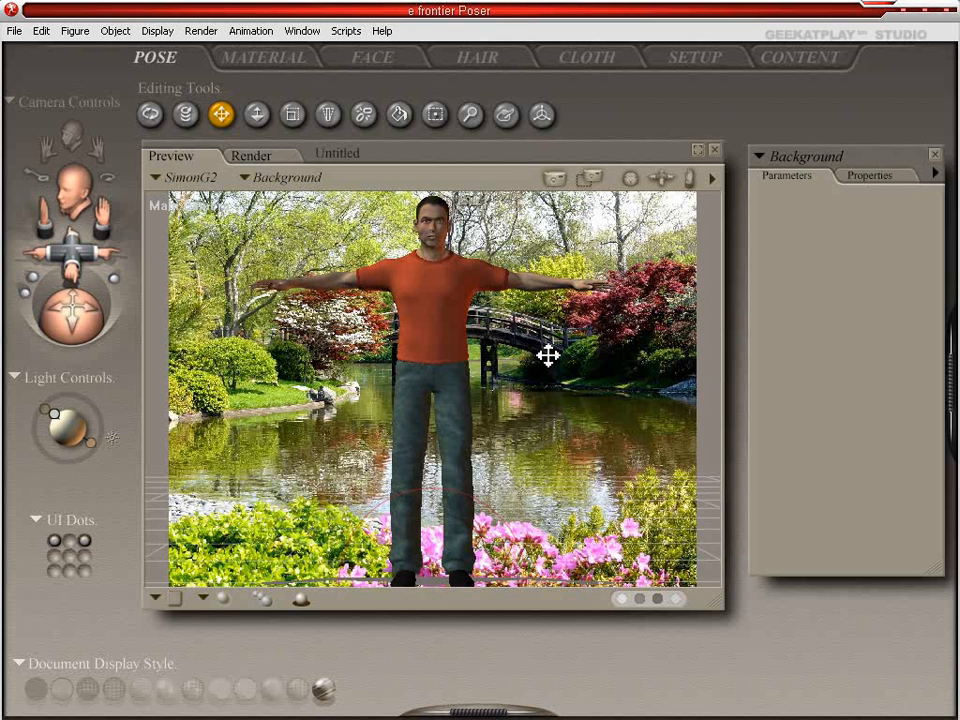
{"action": "left_click_drag", "start_coordinate": [548, 355], "coordinate": [560, 404]}
{"action": "left_click", "coordinate": [716, 517]}
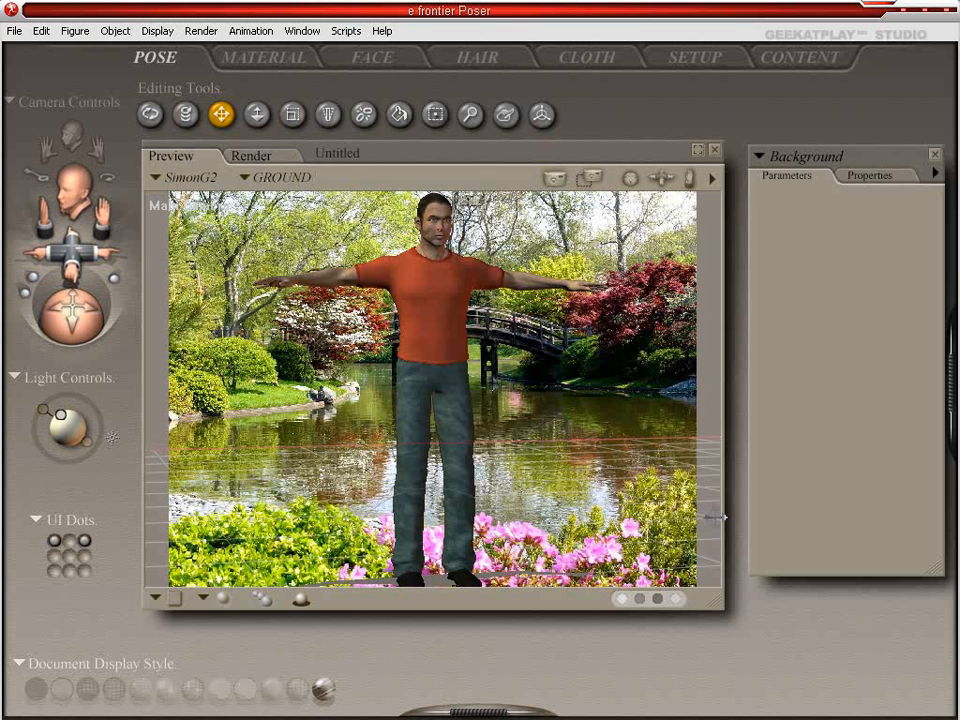
{"action": "left_click", "coordinate": [112, 32]}
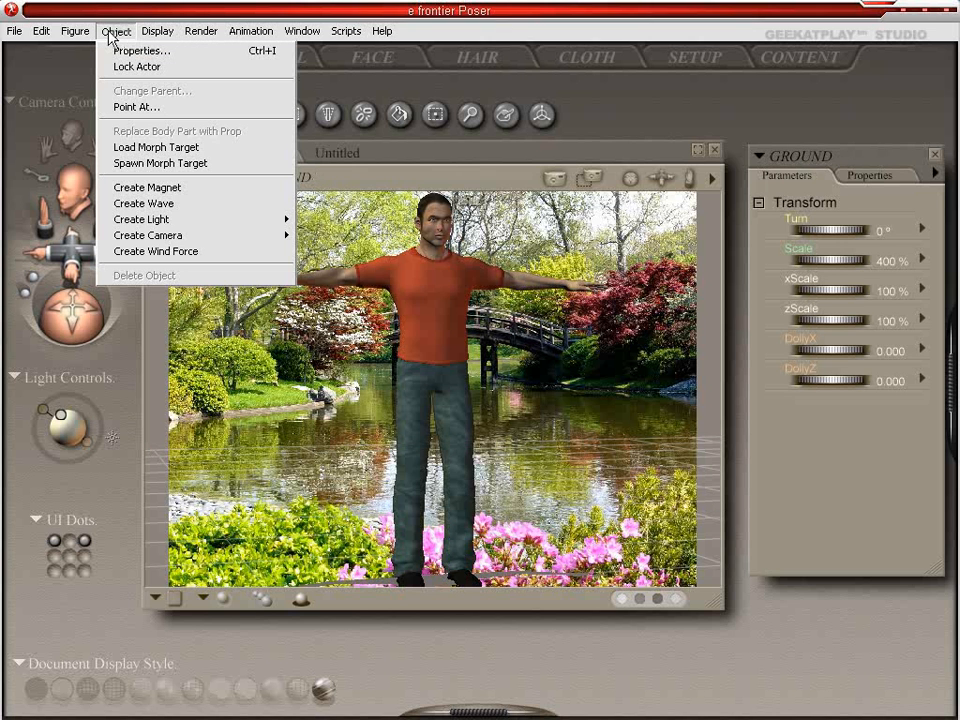
{"action": "left_click", "coordinate": [483, 562]}
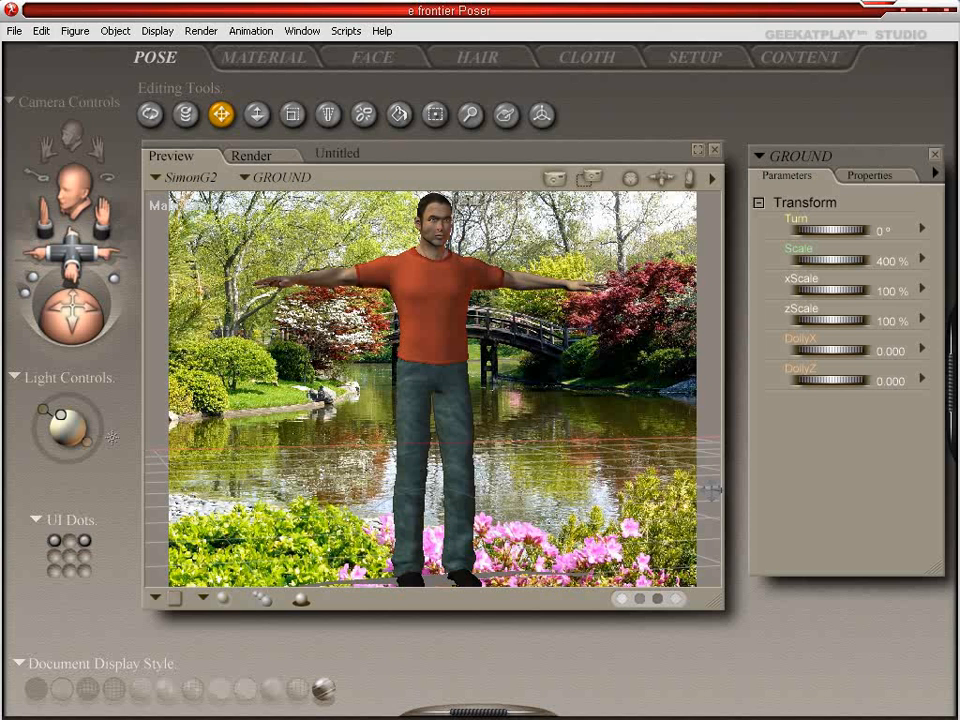
{"action": "left_click_drag", "start_coordinate": [711, 490], "coordinate": [711, 488]}
{"action": "left_click", "coordinate": [152, 33]}
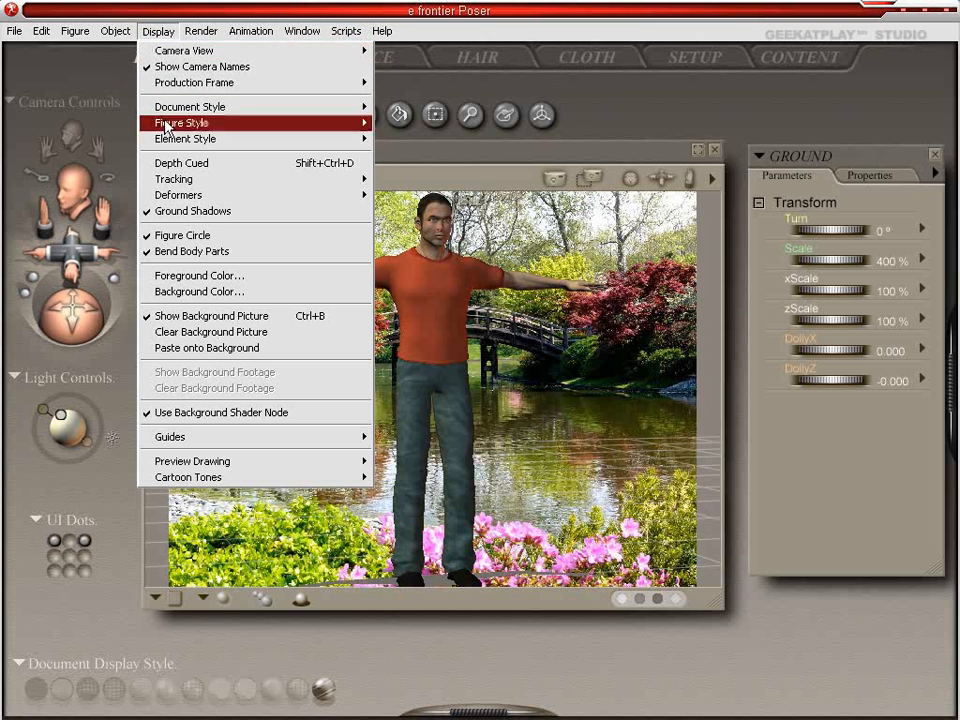
{"action": "mouse_move", "coordinate": [175, 145]}
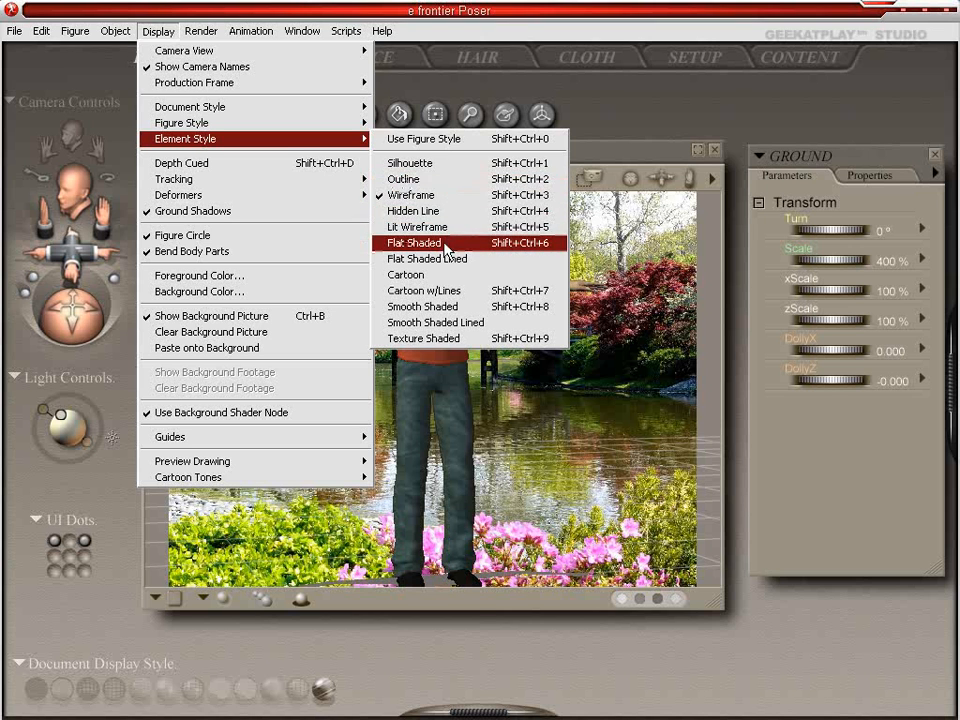
{"action": "left_click", "coordinate": [433, 183]}
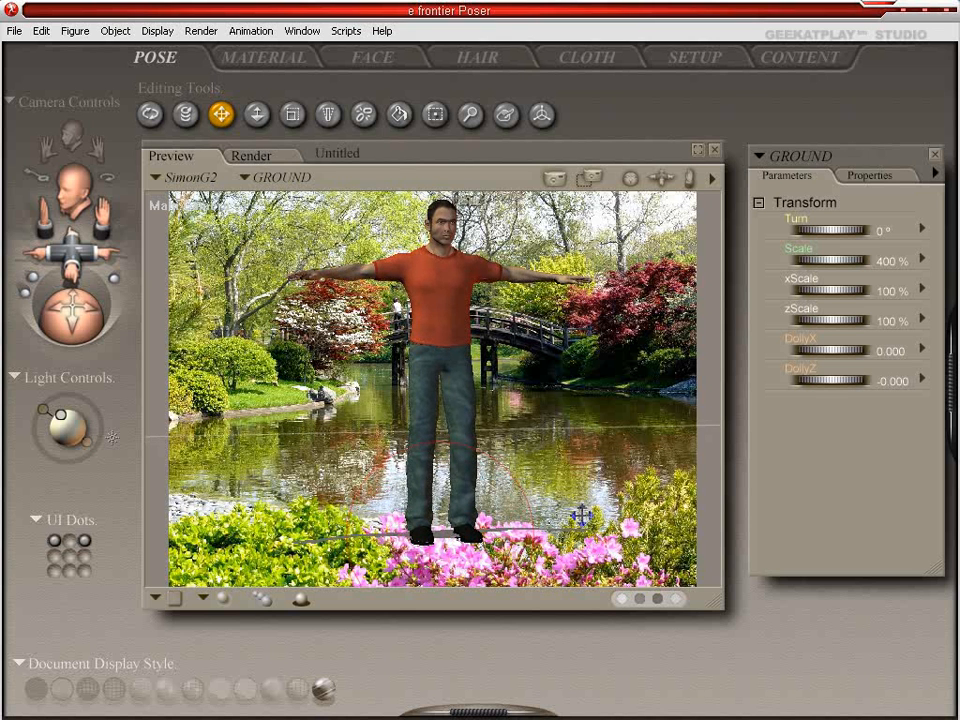
Step: Add the Pagoda prop from the GeekAtPlay Asian props library to the scene
{"action": "left_click", "coordinate": [951, 370]}
{"action": "left_click", "coordinate": [880, 298]}
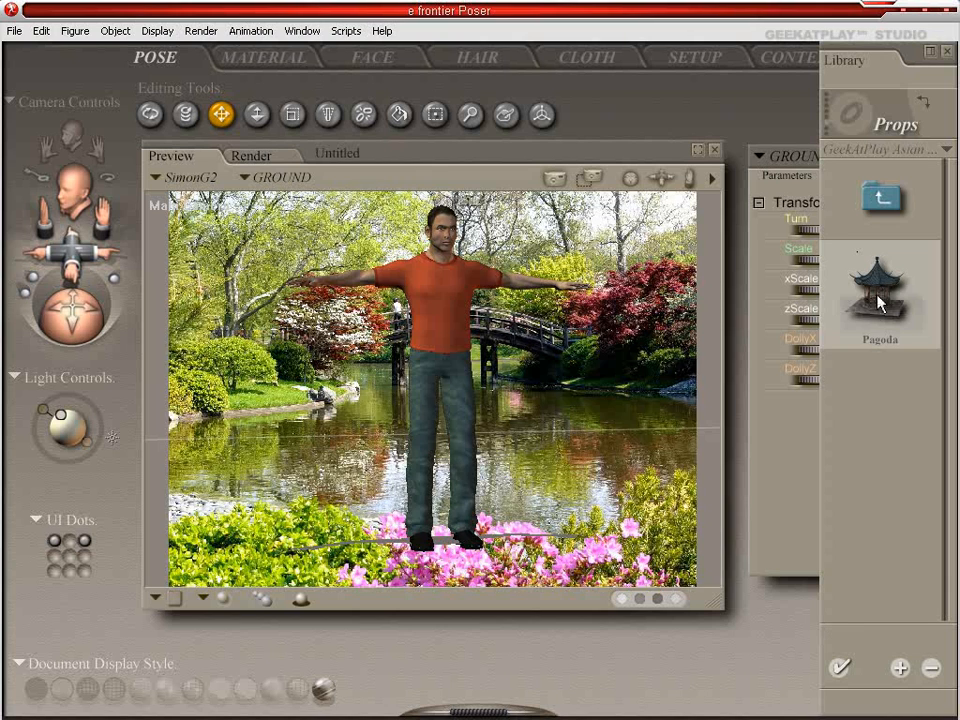
{"action": "double_click", "coordinate": [880, 300]}
Step: Reposition the main camera behind the figure in the pagoda, facing the bridge in the background picture
{"action": "middle_click_drag", "start_coordinate": [455, 366], "coordinate": [457, 363]}
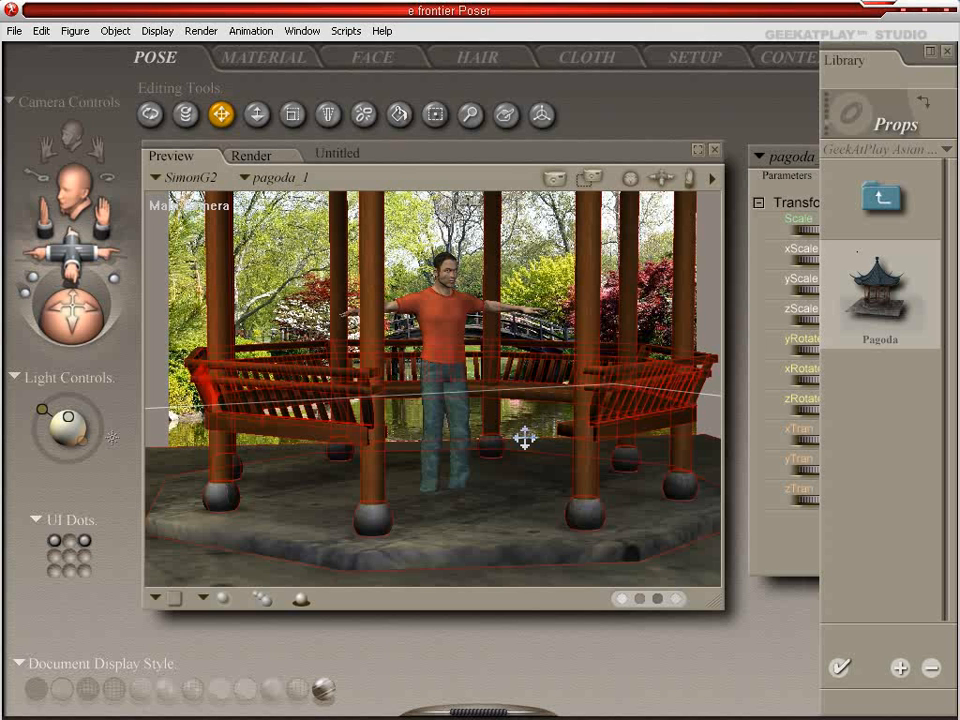
{"action": "middle_click_drag", "start_coordinate": [581, 457], "coordinate": [577, 447]}
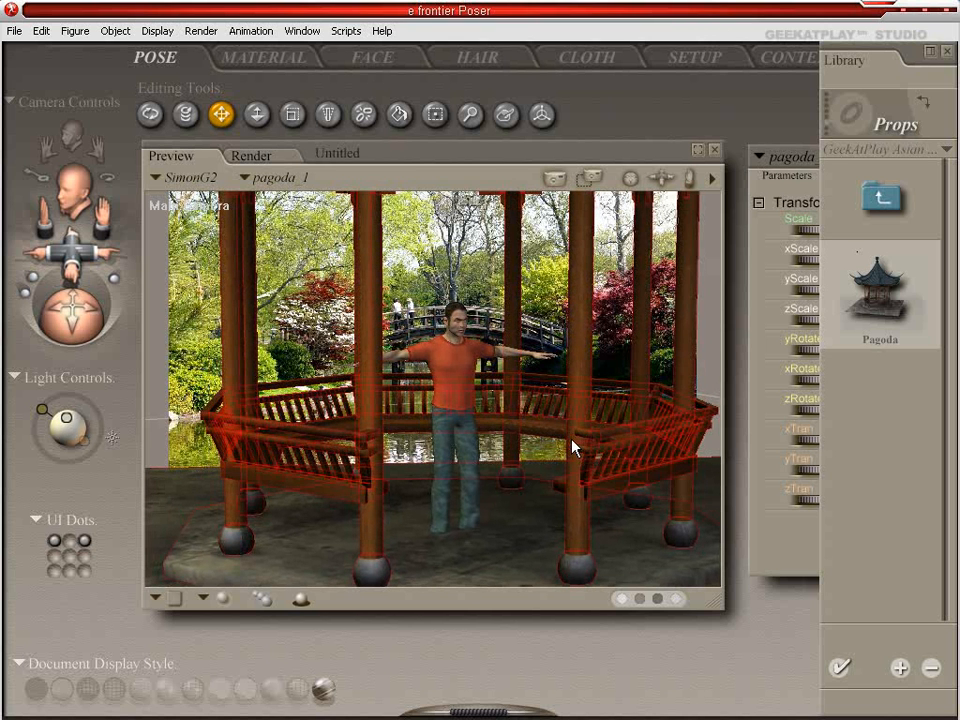
{"action": "middle_click_drag", "start_coordinate": [590, 448], "coordinate": [590, 446]}
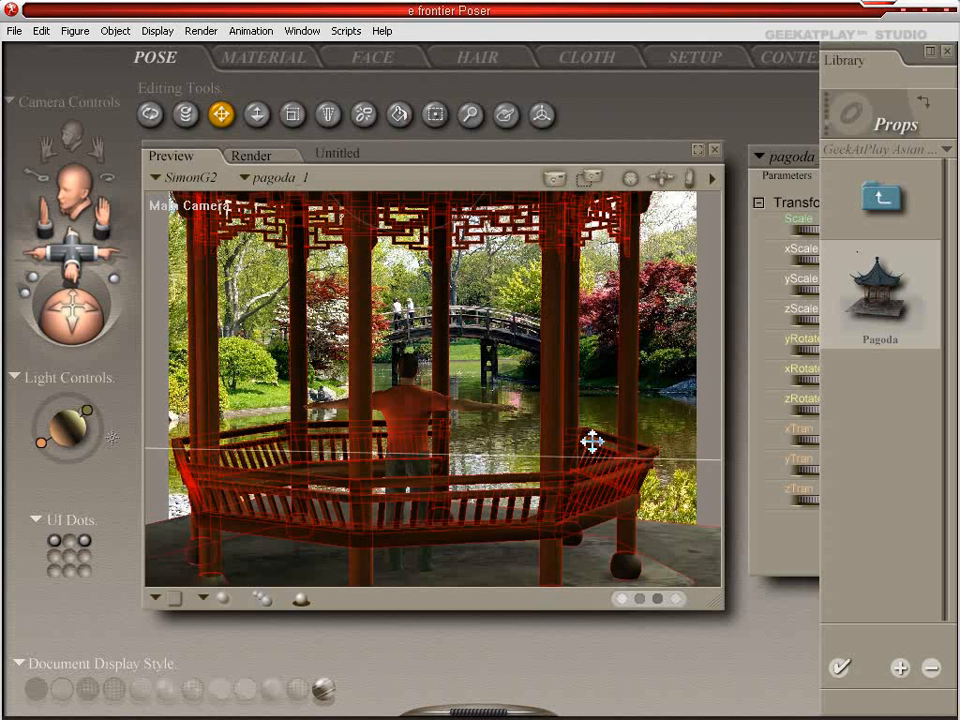
{"action": "left_click", "coordinate": [416, 410]}
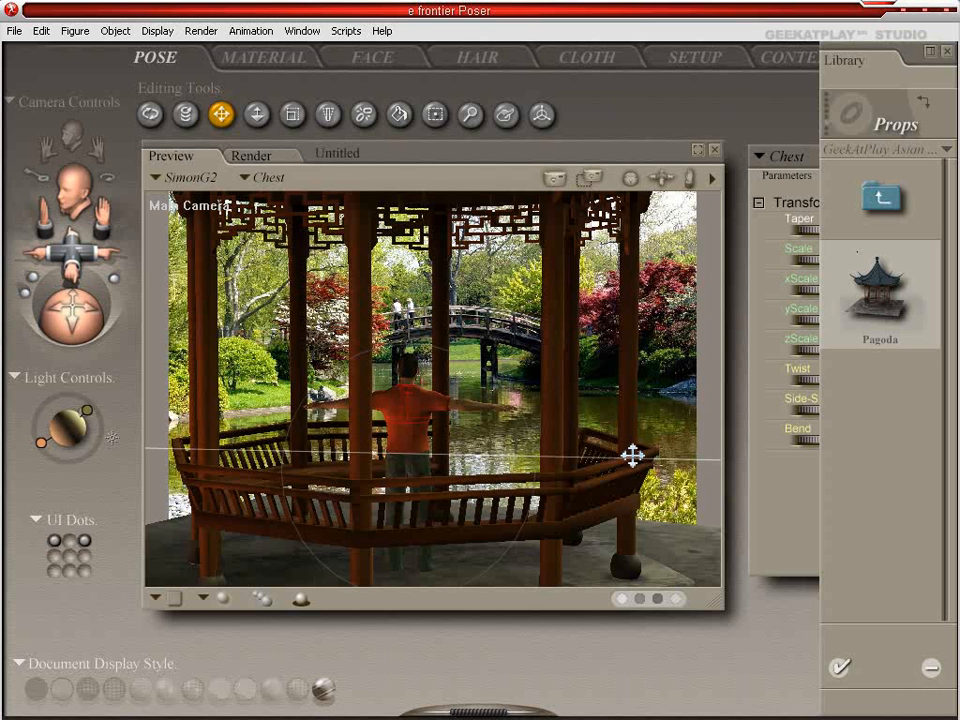
{"action": "left_click", "coordinate": [633, 455]}
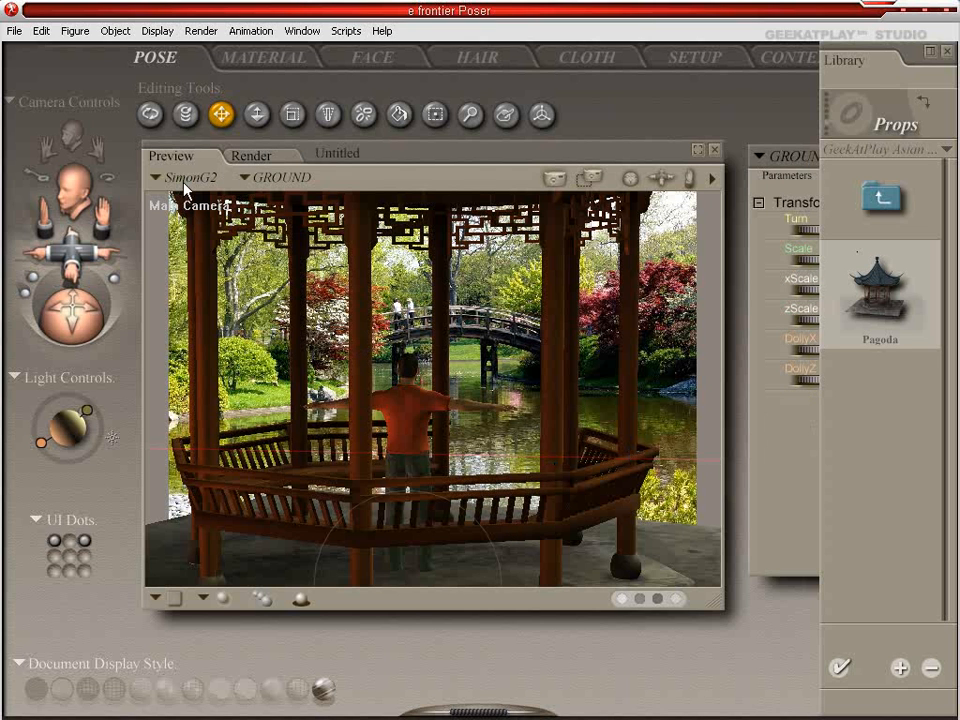
{"action": "left_click", "coordinate": [299, 220]}
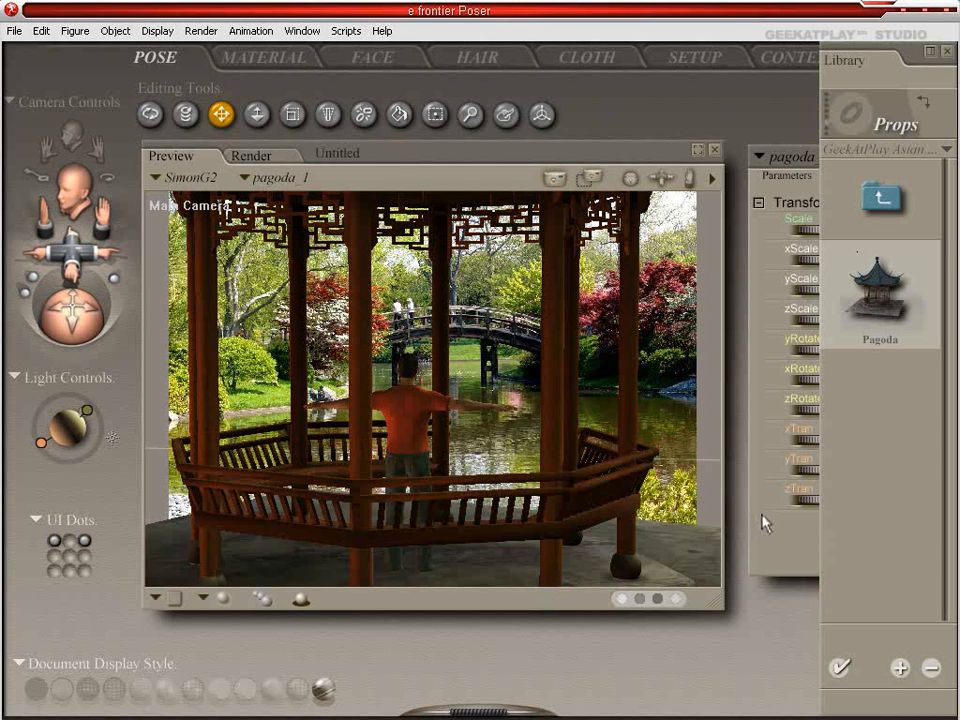
Step: Select the whole body of the SimonG2 figure and raise it to a yTran of 0.059 to stand on the pagoda floor
{"action": "left_click", "coordinate": [413, 432]}
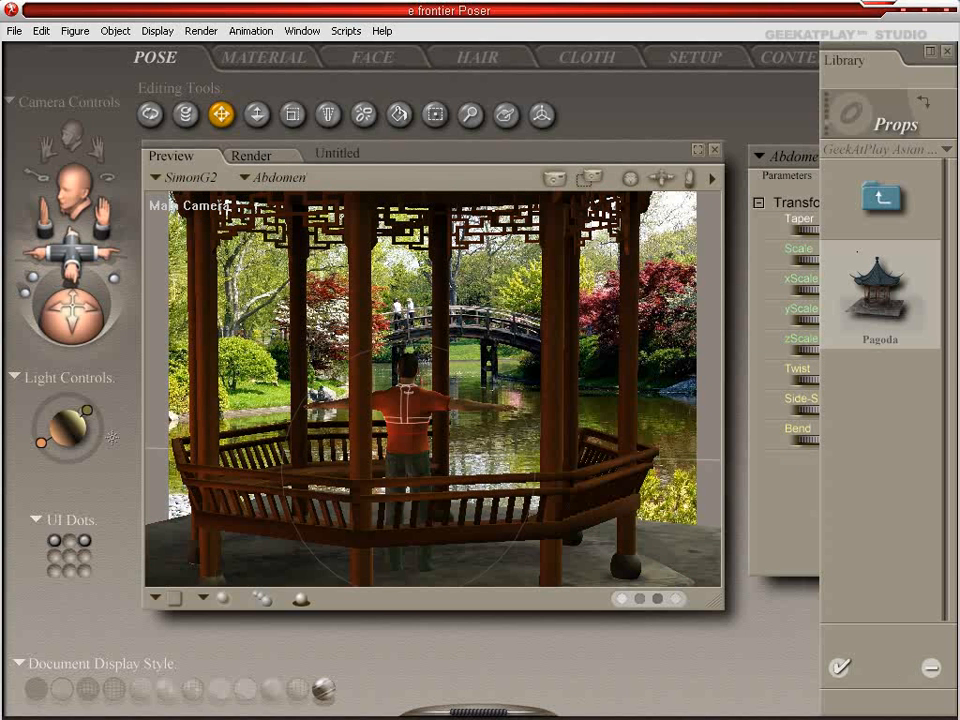
{"action": "left_click", "coordinate": [285, 183]}
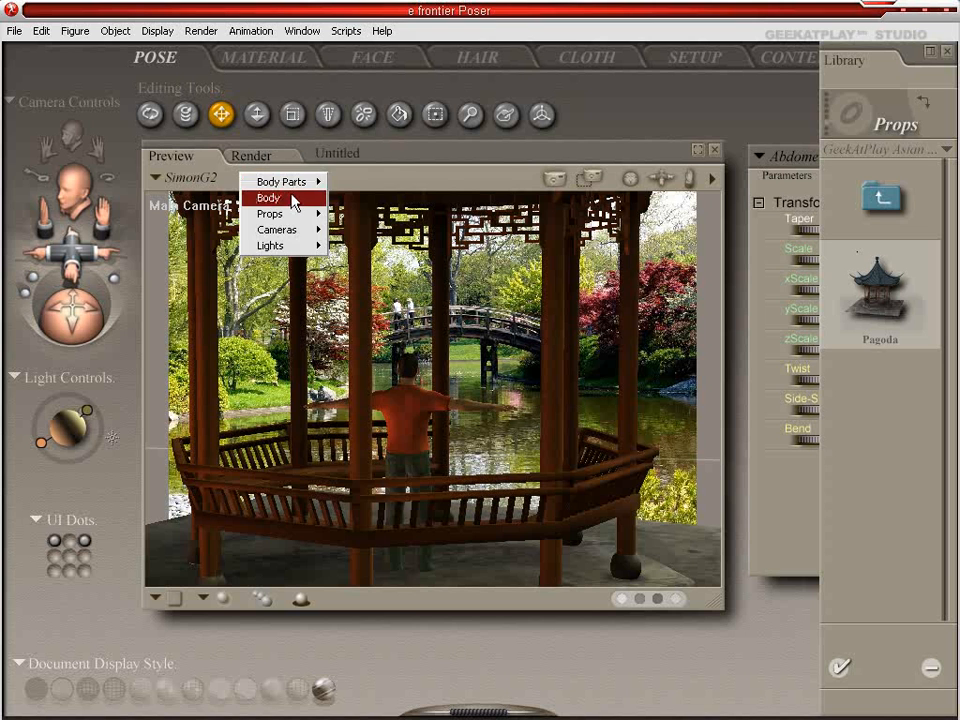
{"action": "left_click", "coordinate": [324, 199]}
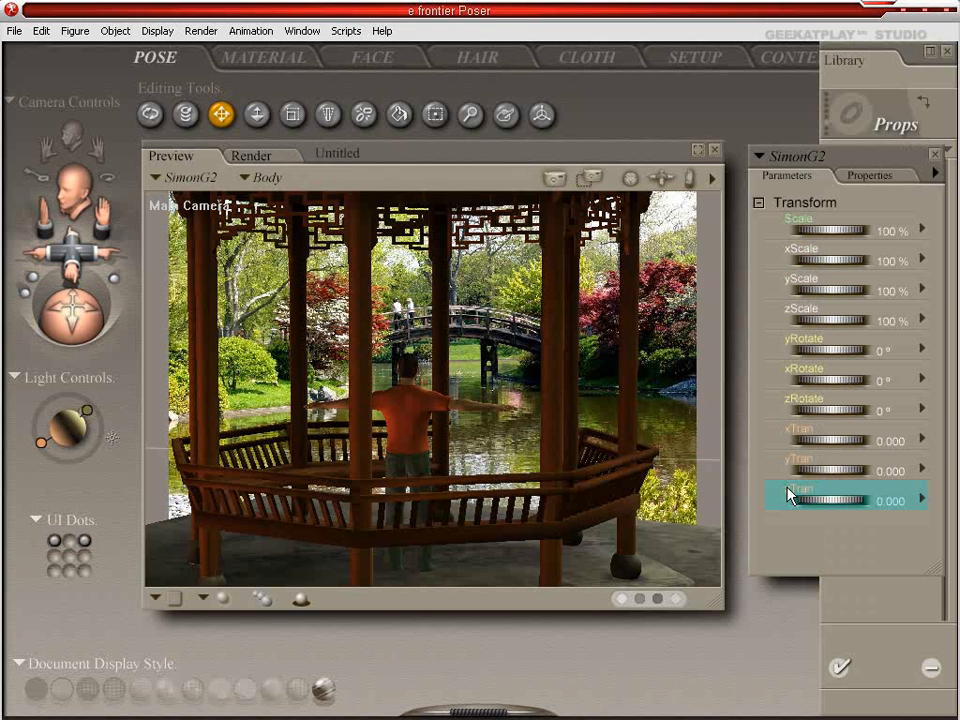
{"action": "mouse_move", "coordinate": [803, 475]}
{"action": "left_mouse_down"}
{"action": "mouse_move", "coordinate": [800, 487]}
{"action": "mouse_move", "coordinate": [812, 487]}
{"action": "left_mouse_up"}
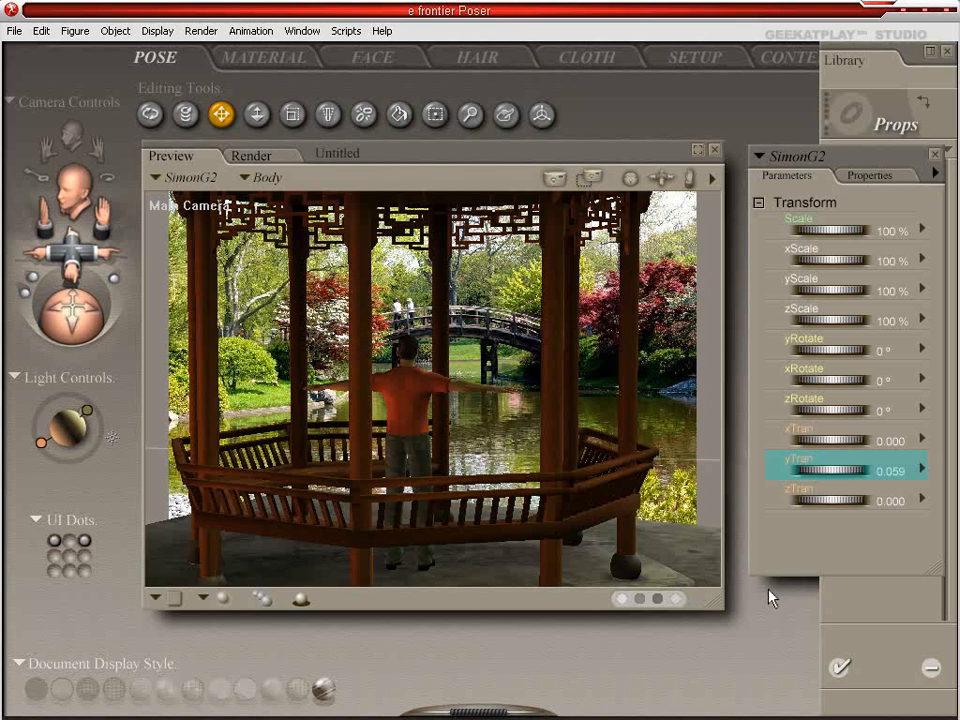
Step: Bring the library forward, switch it to the Lights category and show the Light Sets presets
{"action": "left_click", "coordinate": [896, 62]}
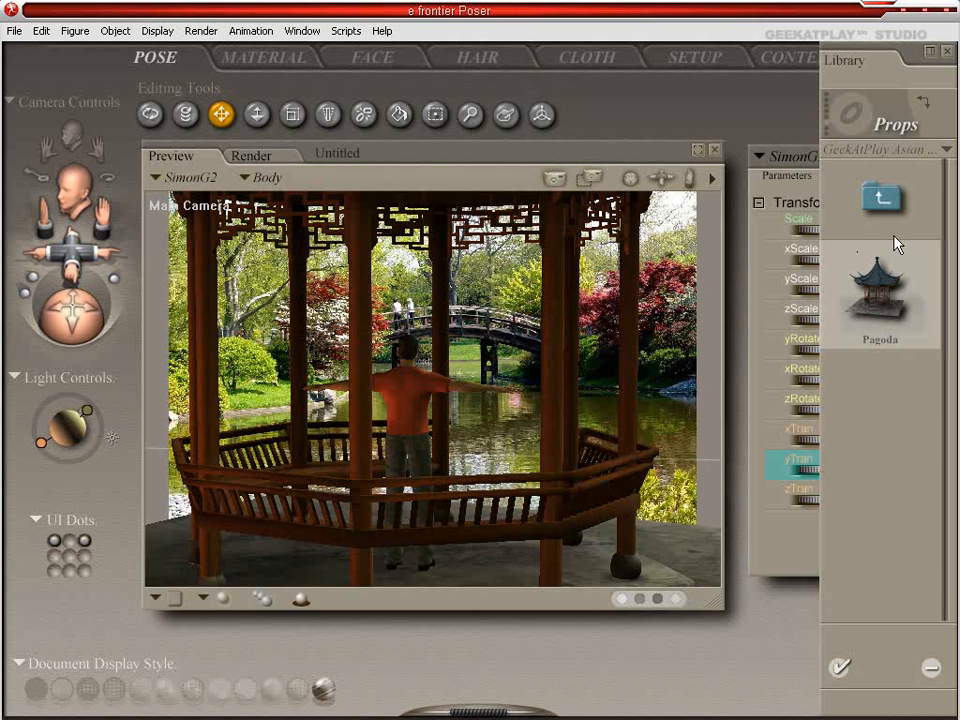
{"action": "left_click", "coordinate": [838, 115]}
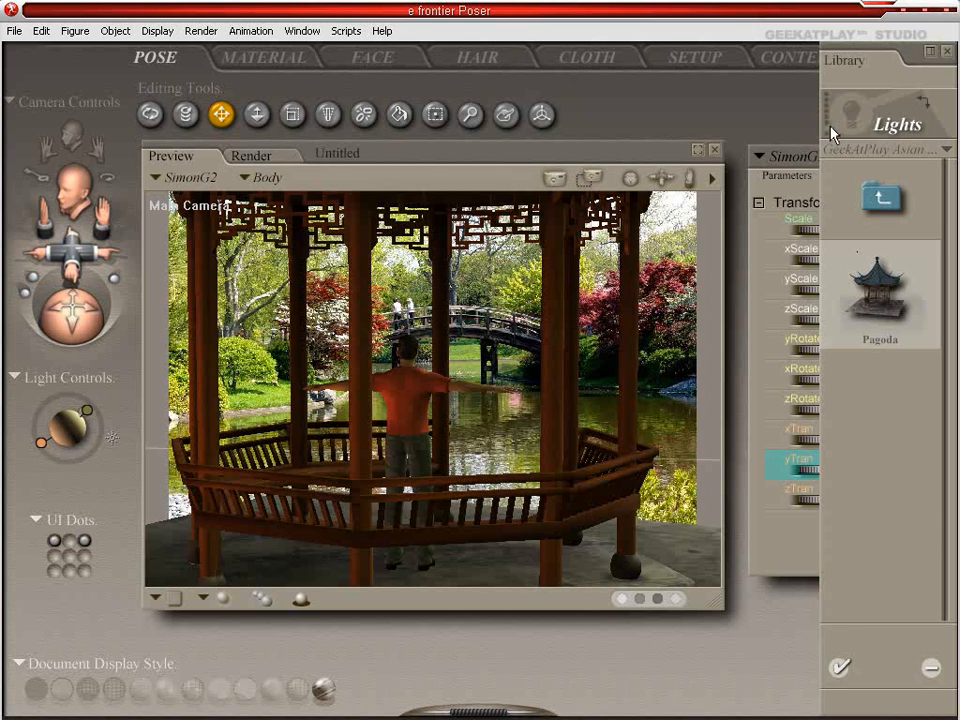
{"action": "mouse_move", "coordinate": [950, 198]}
{"action": "left_mouse_down"}
{"action": "mouse_move", "coordinate": [952, 216]}
{"action": "mouse_move", "coordinate": [952, 203]}
{"action": "left_mouse_up"}
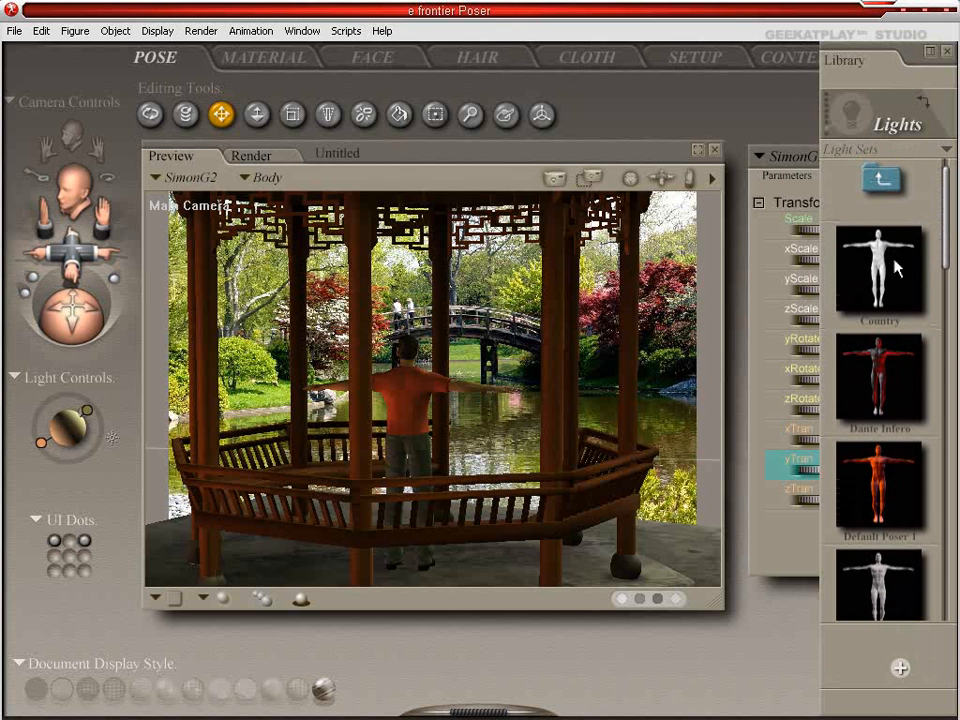
Step: Try the Country, Even 360 and Nice Blue light sets on the pagoda scene
{"action": "double_click", "coordinate": [889, 280]}
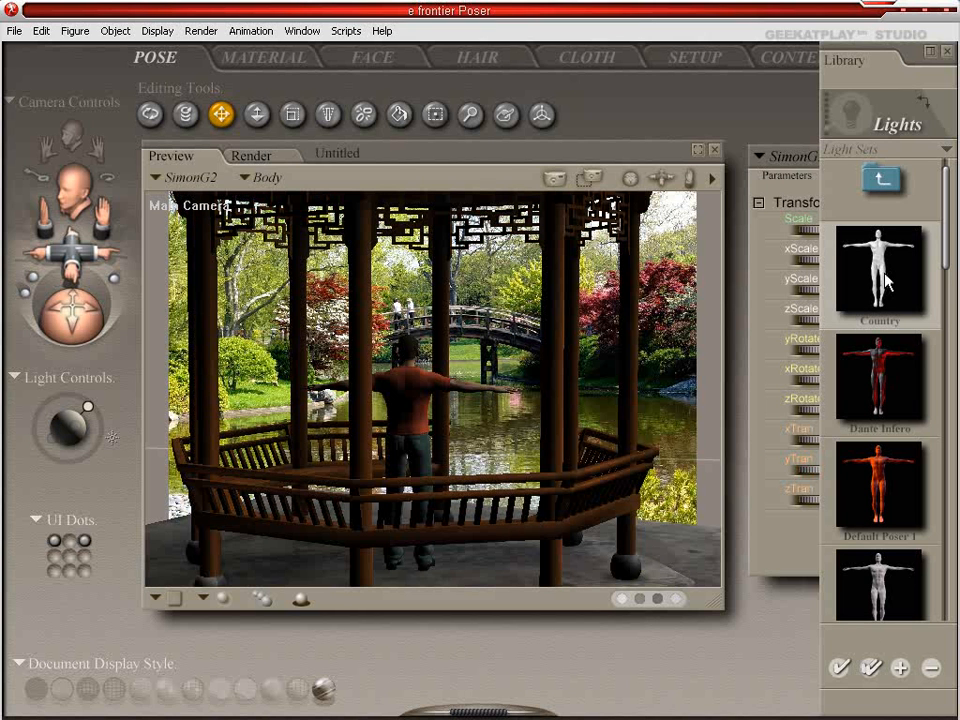
{"action": "left_click_drag", "start_coordinate": [950, 190], "coordinate": [955, 341]}
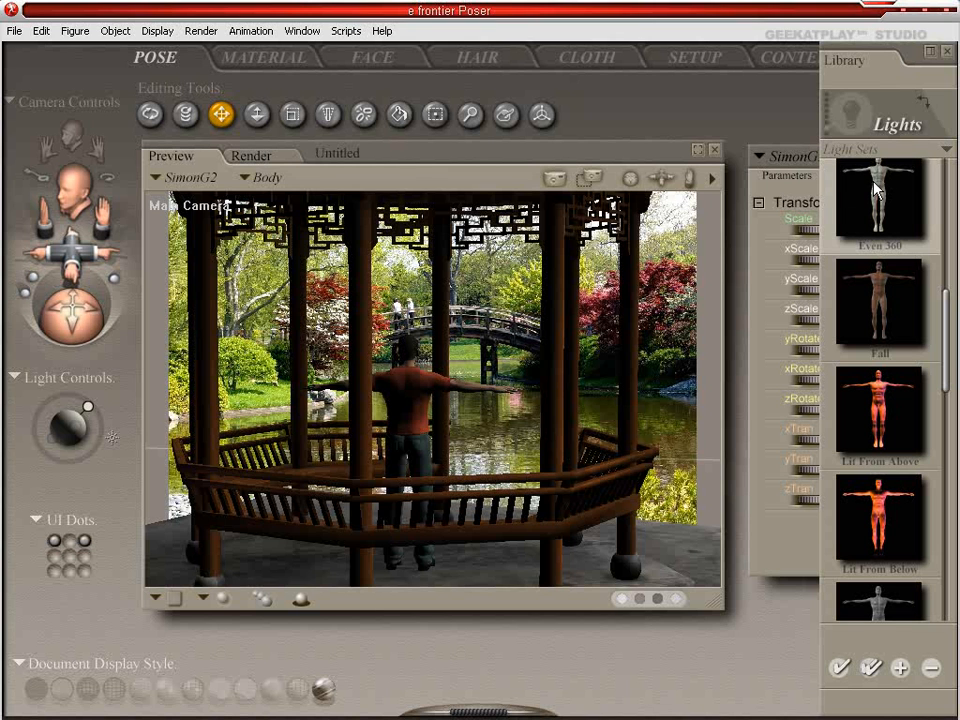
{"action": "double_click", "coordinate": [876, 190]}
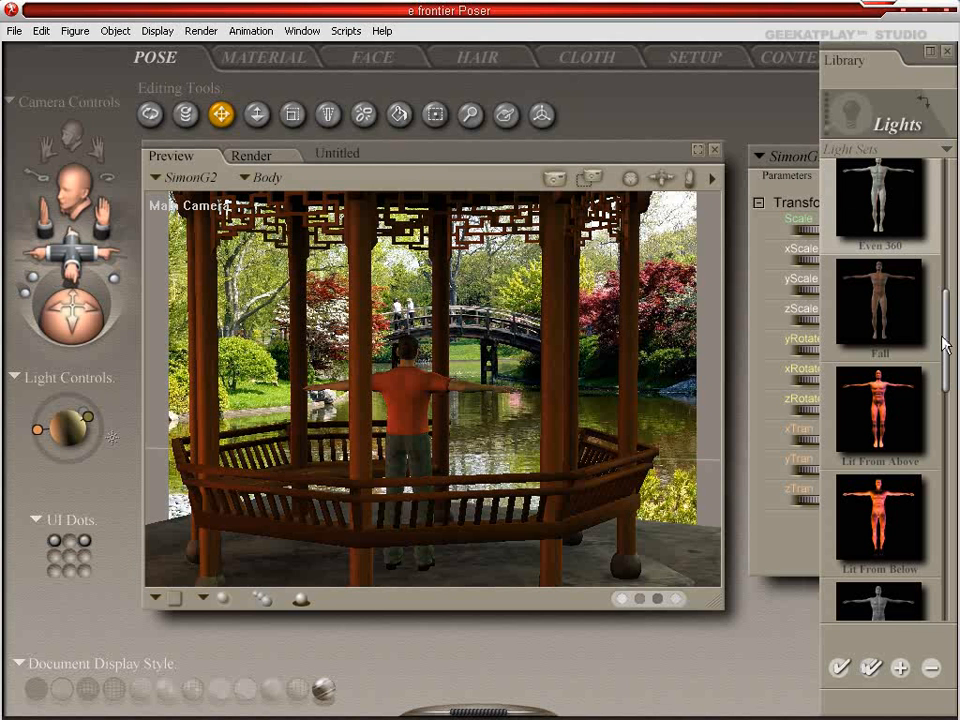
{"action": "left_click_drag", "start_coordinate": [949, 328], "coordinate": [953, 452]}
{"action": "left_click", "coordinate": [884, 275]}
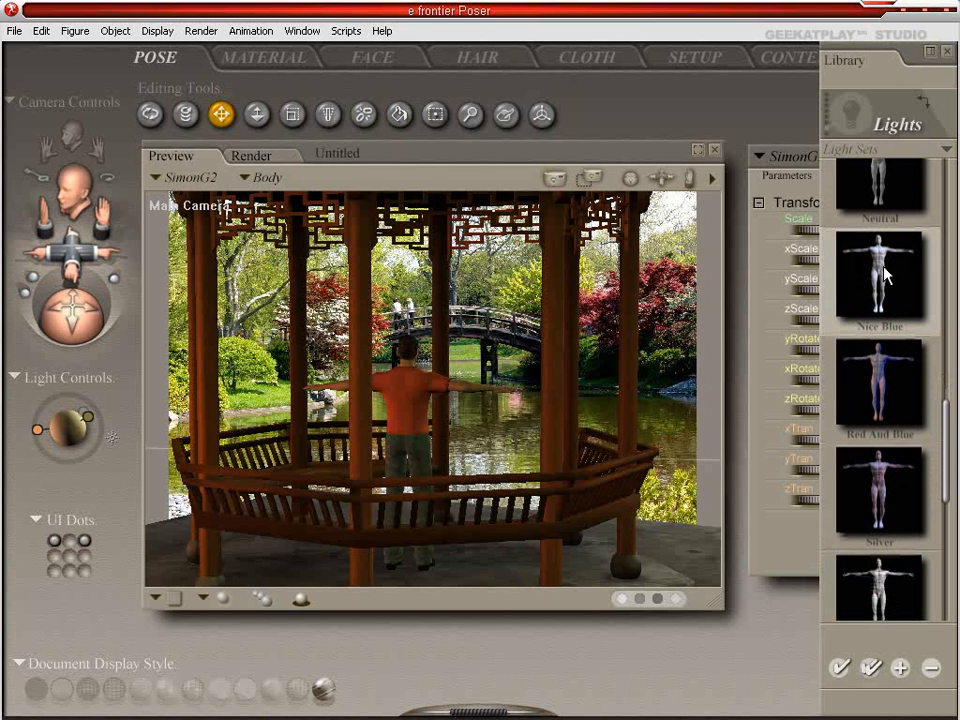
{"action": "double_click", "coordinate": [884, 275]}
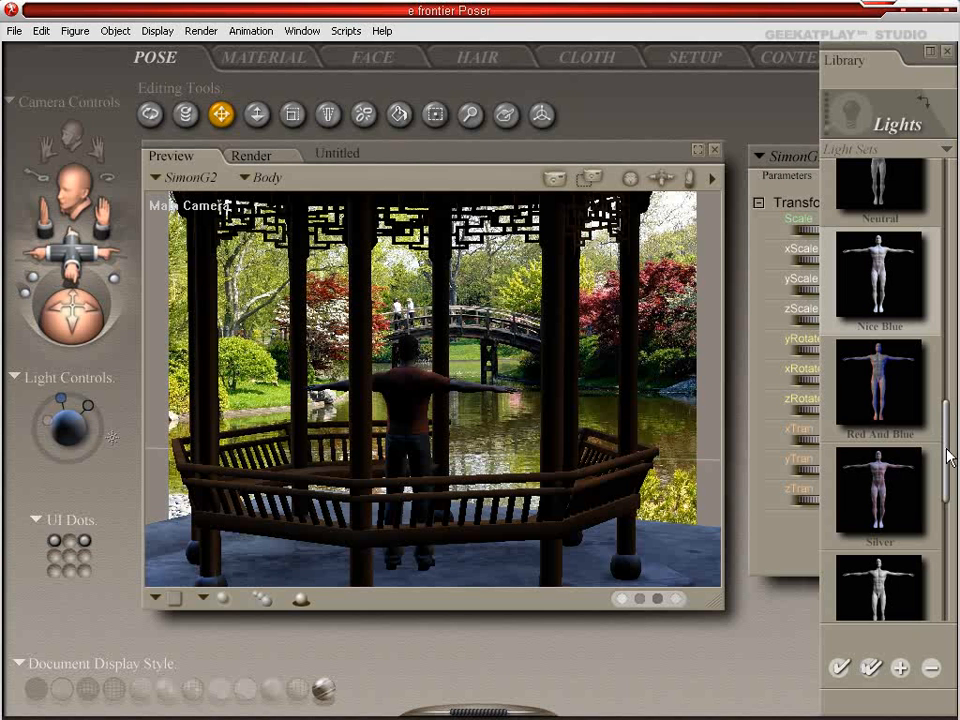
Step: Load the Pond AO light preset from the HDRVFX collection, then select the Pond preset
{"action": "left_click_drag", "start_coordinate": [950, 456], "coordinate": [950, 250]}
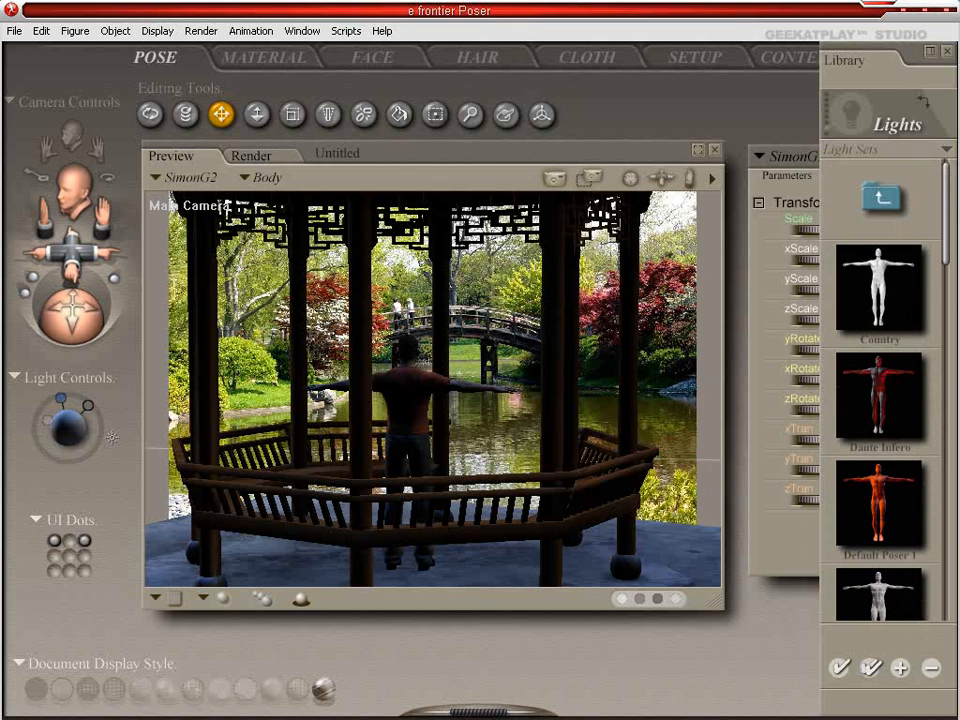
{"action": "left_click", "coordinate": [882, 198]}
{"action": "left_click", "coordinate": [887, 285]}
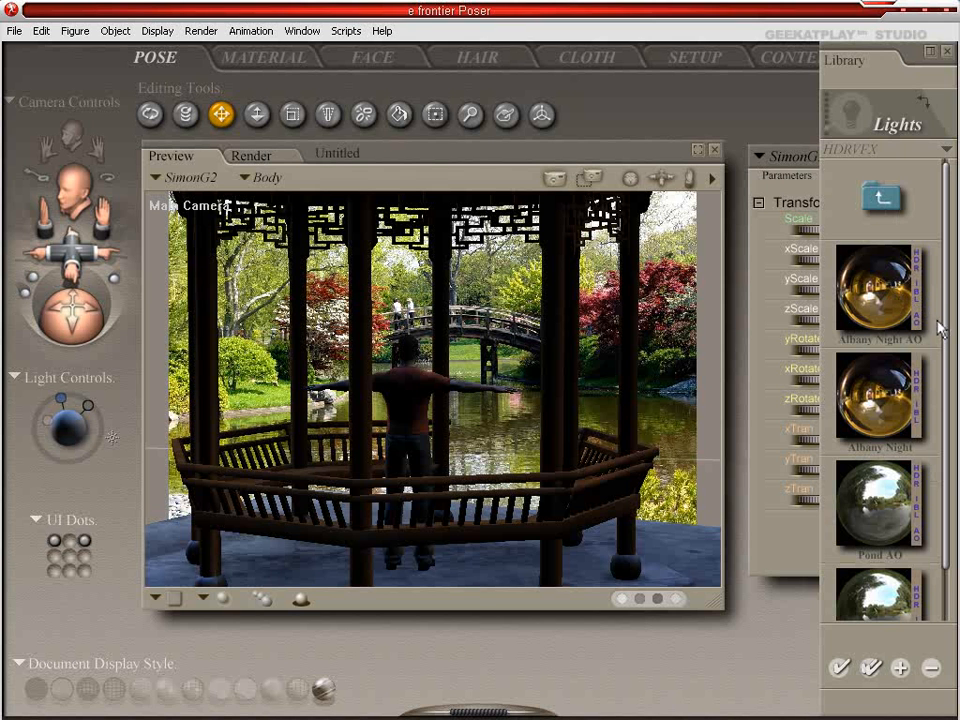
{"action": "double_click", "coordinate": [883, 523]}
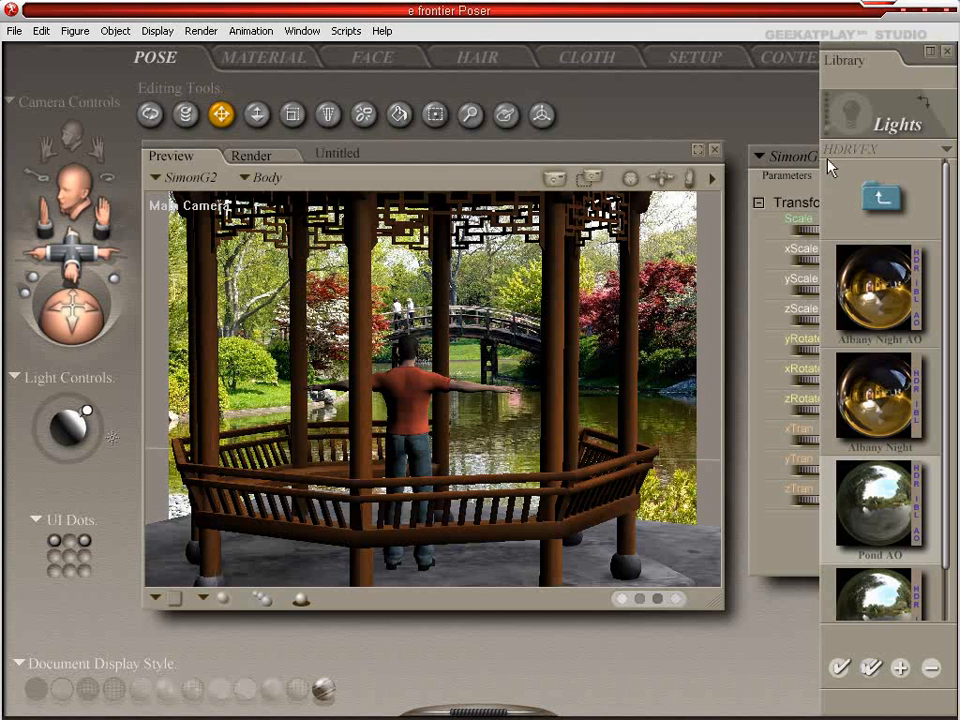
{"action": "scroll", "coordinate": [950, 245], "scroll_direction": "down", "scroll_amount": 2}
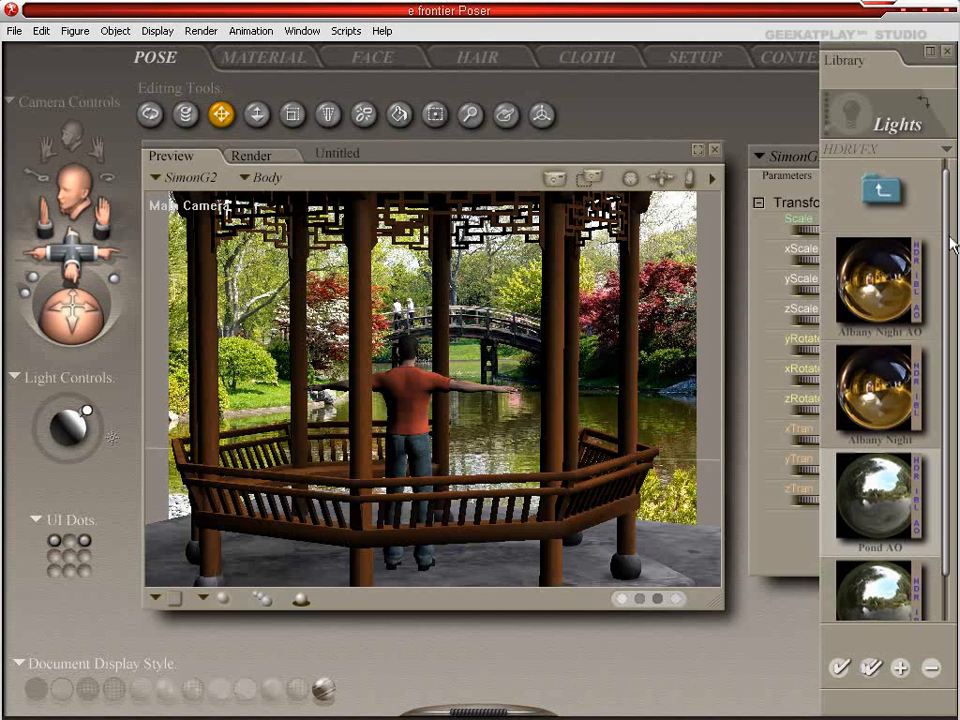
{"action": "left_click", "coordinate": [892, 578]}
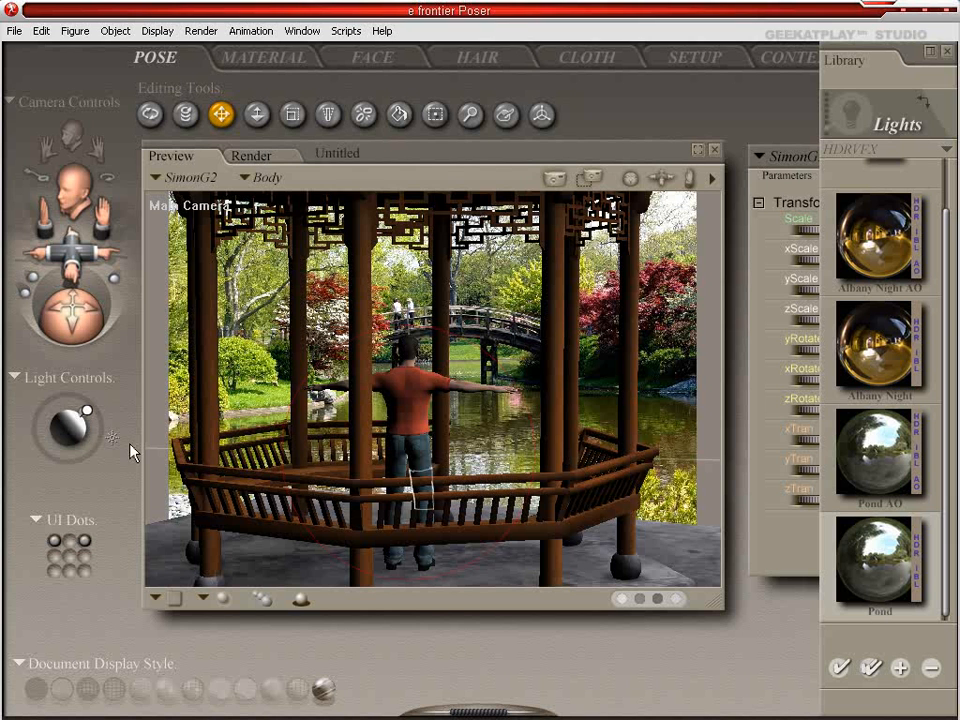
Step: Try moving the HDR IBL light around the scene and undo the change
{"action": "mouse_move", "coordinate": [88, 415]}
{"action": "left_mouse_down"}
{"action": "mouse_move", "coordinate": [73, 417]}
{"action": "mouse_move", "coordinate": [74, 405]}
{"action": "mouse_move", "coordinate": [126, 397]}
{"action": "mouse_move", "coordinate": [120, 386]}
{"action": "left_mouse_up"}
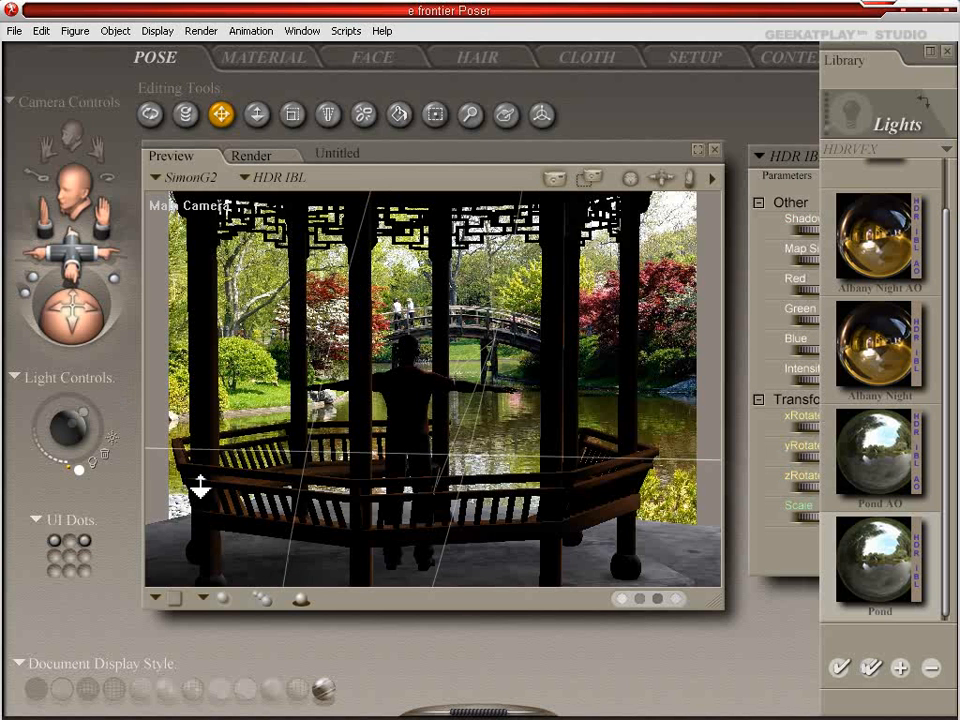
{"action": "key", "text": "ctrl+z"}
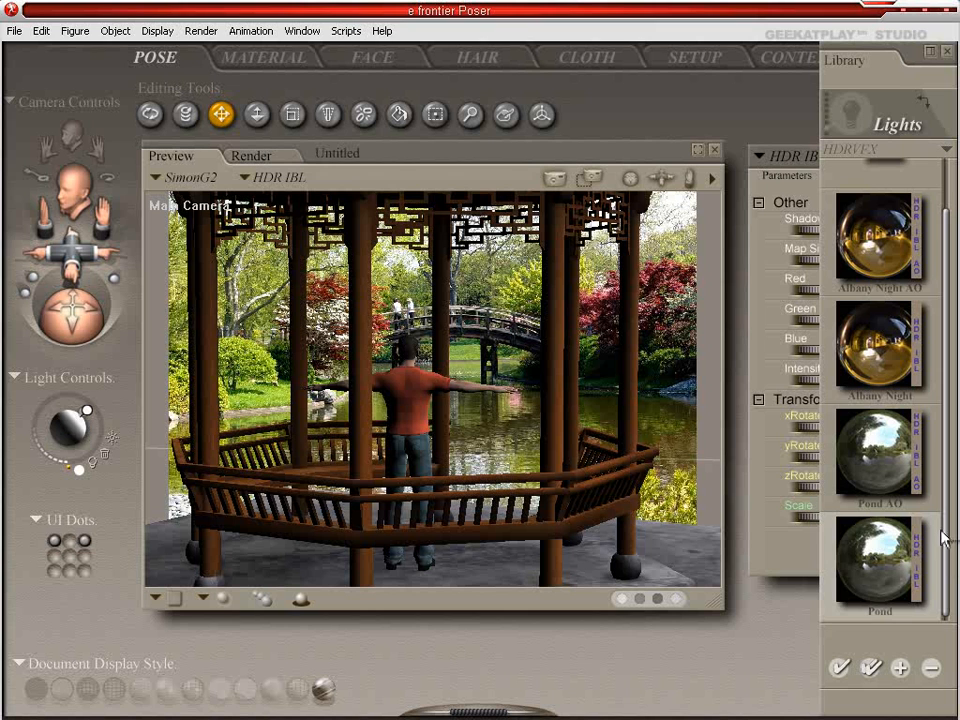
Step: Look through the list of light collections and the Light Sets folder for a suitable preset
{"action": "scroll", "coordinate": [950, 520], "scroll_direction": "up", "scroll_amount": 1}
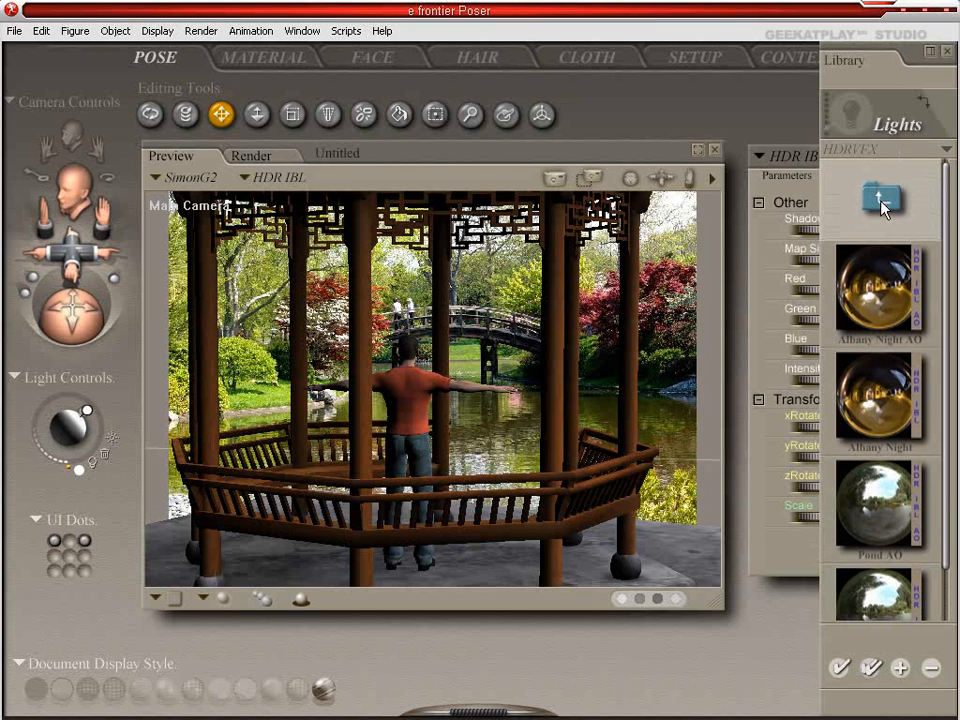
{"action": "left_click", "coordinate": [880, 197]}
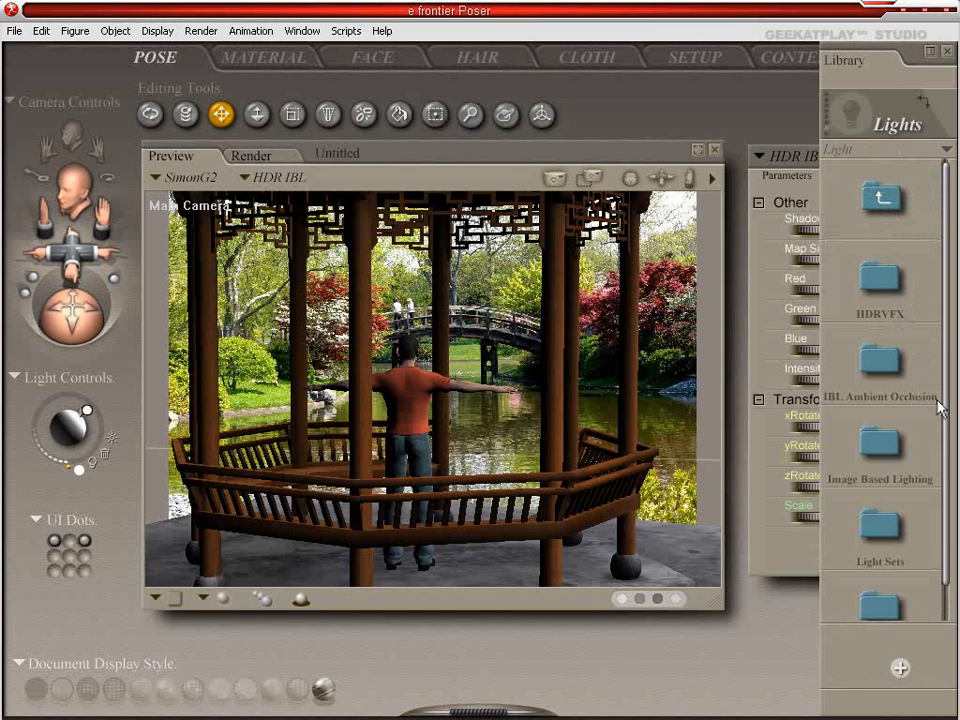
{"action": "scroll", "coordinate": [950, 440], "scroll_direction": "down", "scroll_amount": 1}
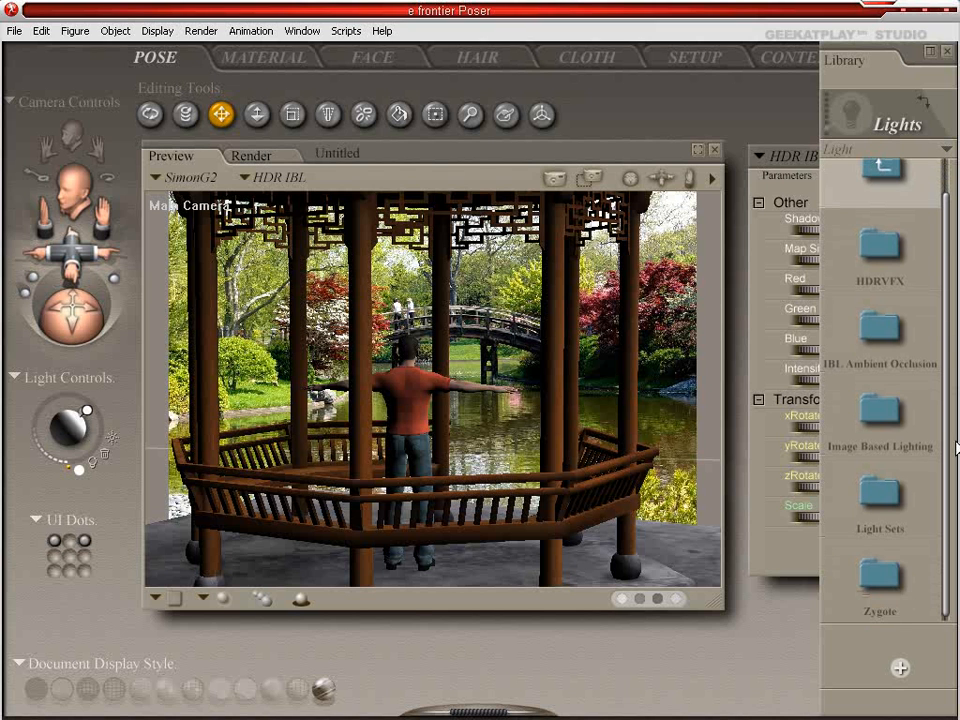
{"action": "left_click", "coordinate": [882, 500]}
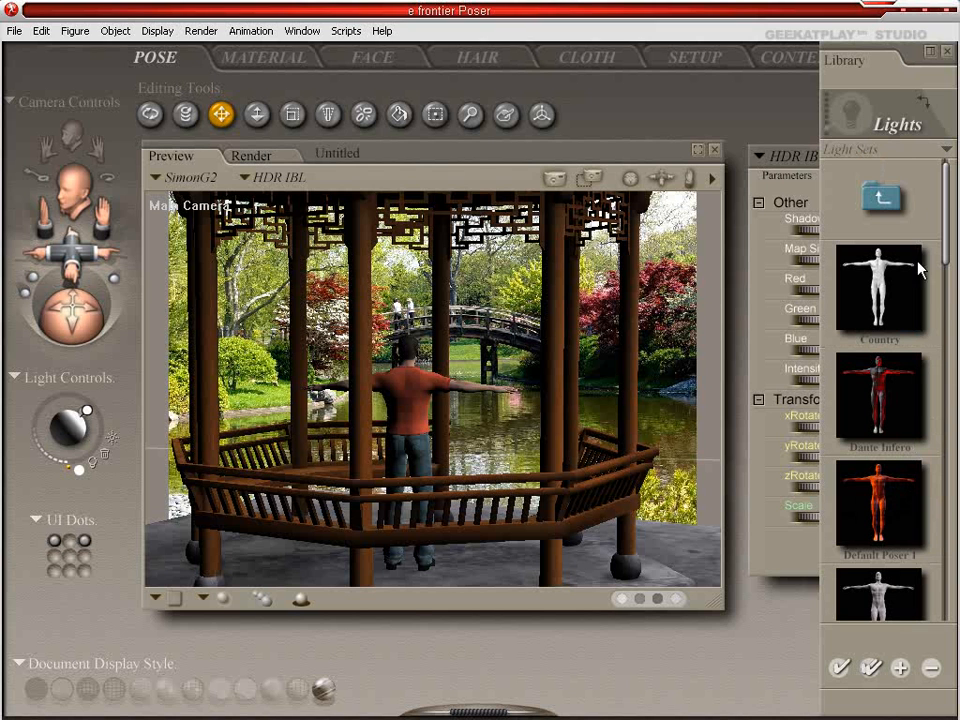
{"action": "left_click", "coordinate": [893, 200]}
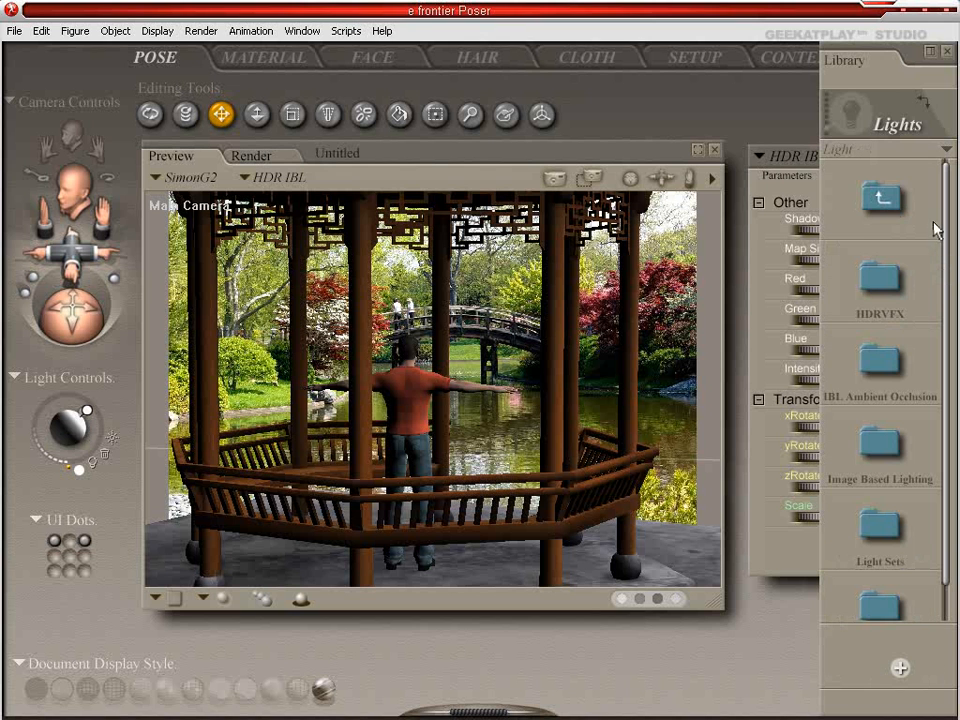
Step: Apply the Lagoon light preset from the IBL Ambient Occlusion collection to the scene
{"action": "left_click_drag", "start_coordinate": [948, 240], "coordinate": [958, 272]}
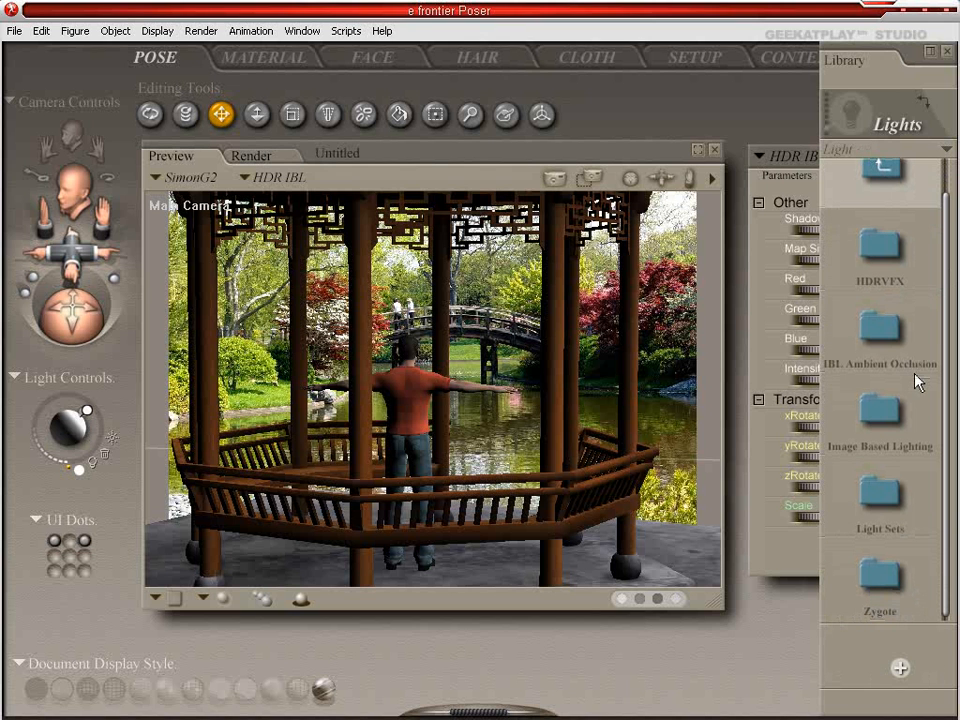
{"action": "left_click", "coordinate": [879, 338]}
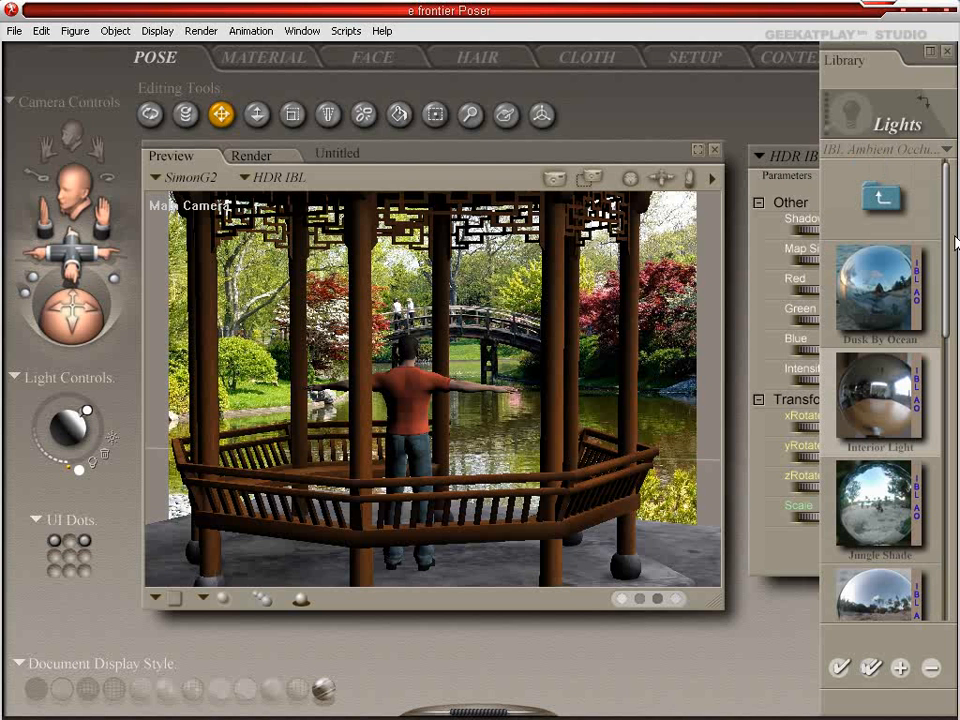
{"action": "scroll", "coordinate": [955, 292], "scroll_direction": "down", "scroll_amount": 2}
{"action": "scroll", "coordinate": [952, 290], "scroll_direction": "down", "scroll_amount": 5}
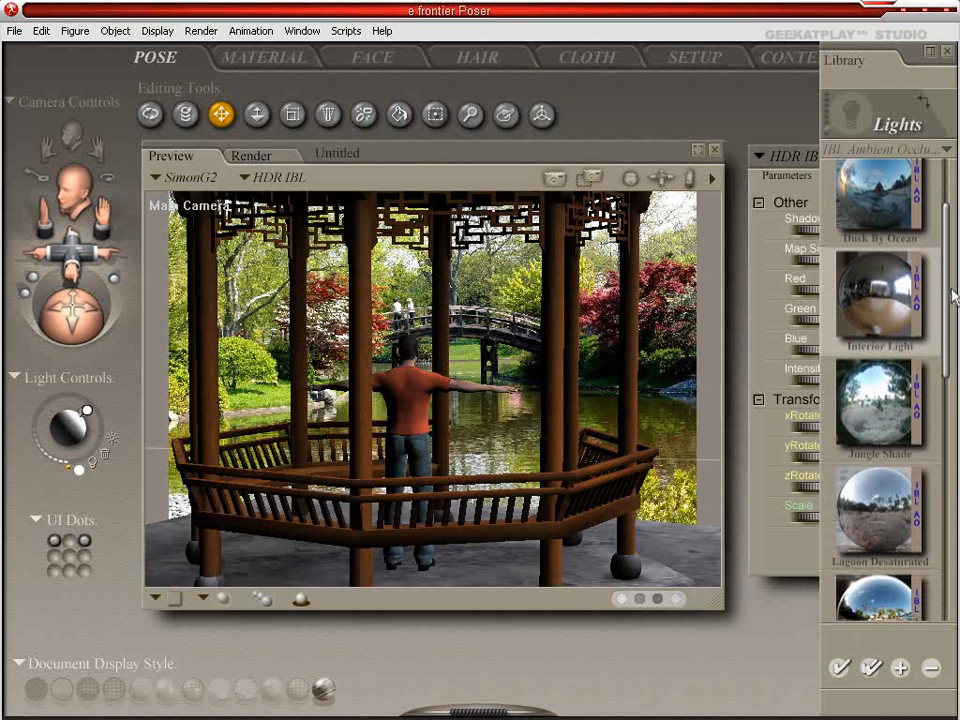
{"action": "scroll", "coordinate": [955, 352], "scroll_direction": "down", "scroll_amount": 4}
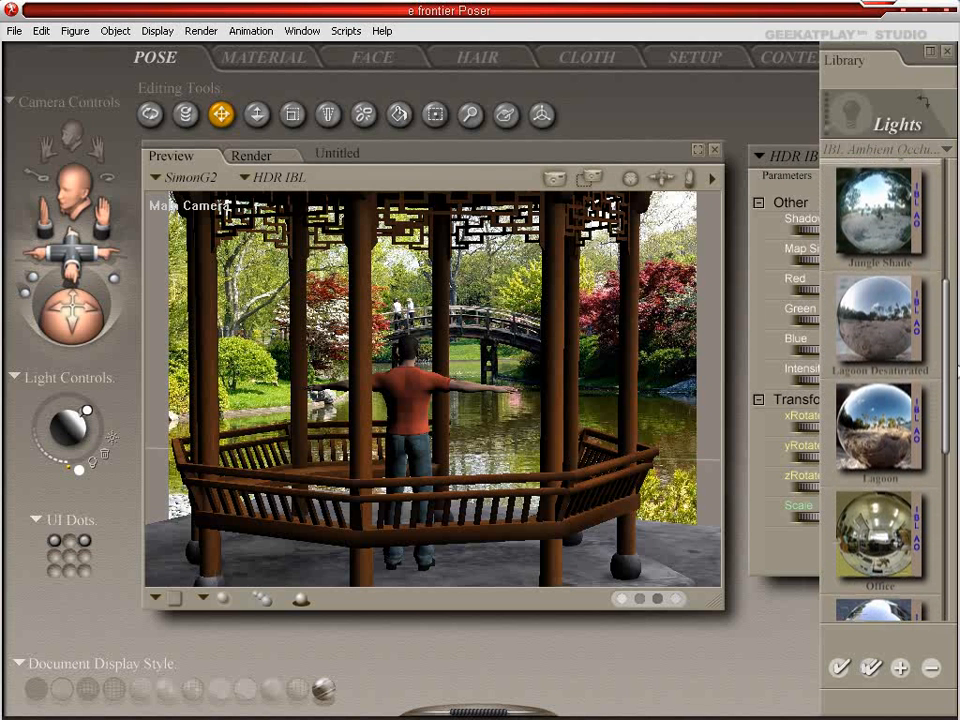
{"action": "scroll", "coordinate": [956, 420], "scroll_direction": "down", "scroll_amount": 2}
{"action": "left_click_drag", "start_coordinate": [957, 429], "coordinate": [955, 394]}
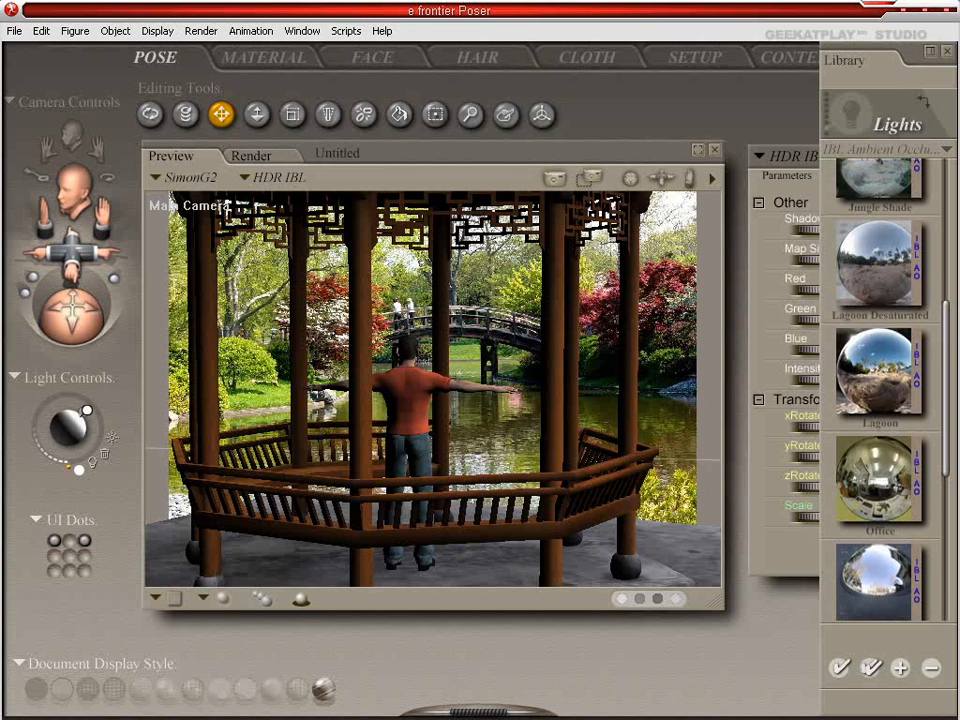
{"action": "double_click", "coordinate": [884, 377]}
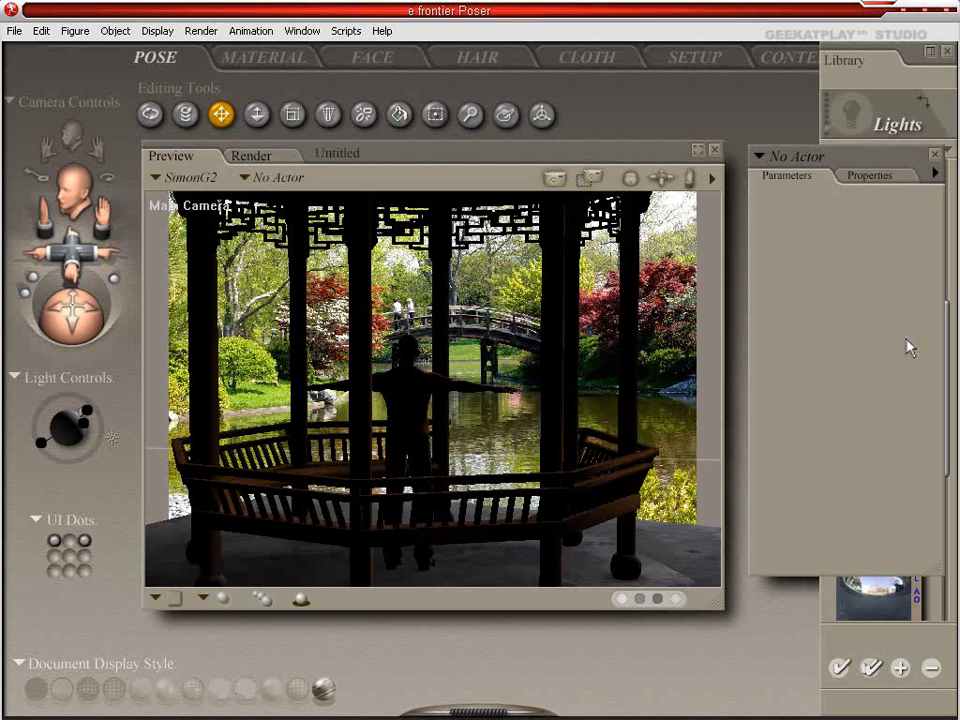
Step: Try the Dusk By Ocean light preset from the IBL Ambient Occlusion collection on the scene
{"action": "left_click", "coordinate": [908, 80]}
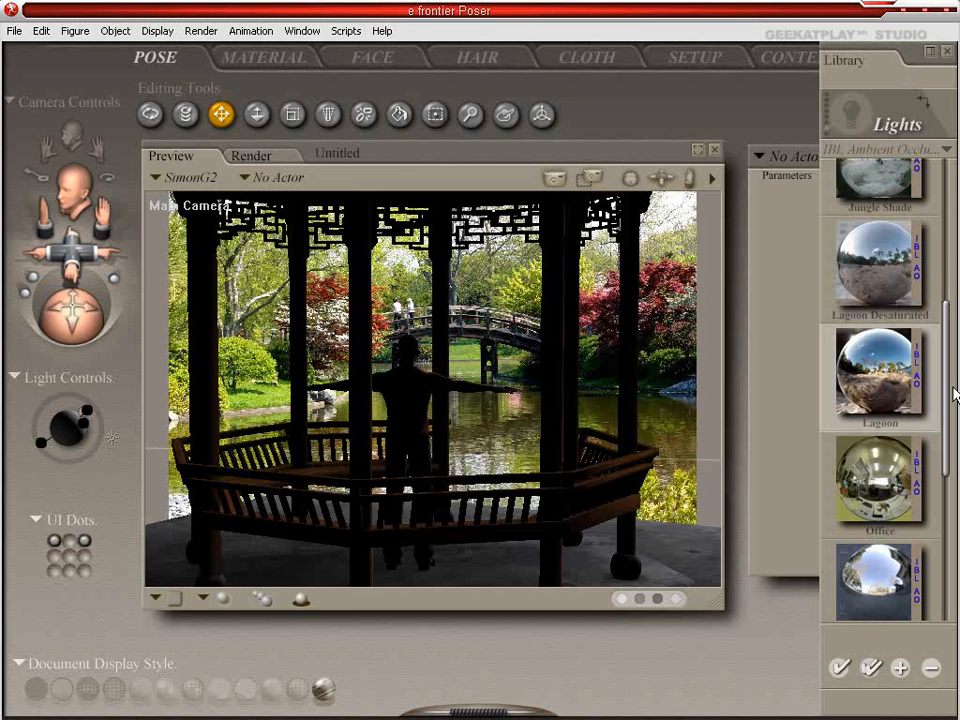
{"action": "left_click_drag", "start_coordinate": [952, 398], "coordinate": [957, 240]}
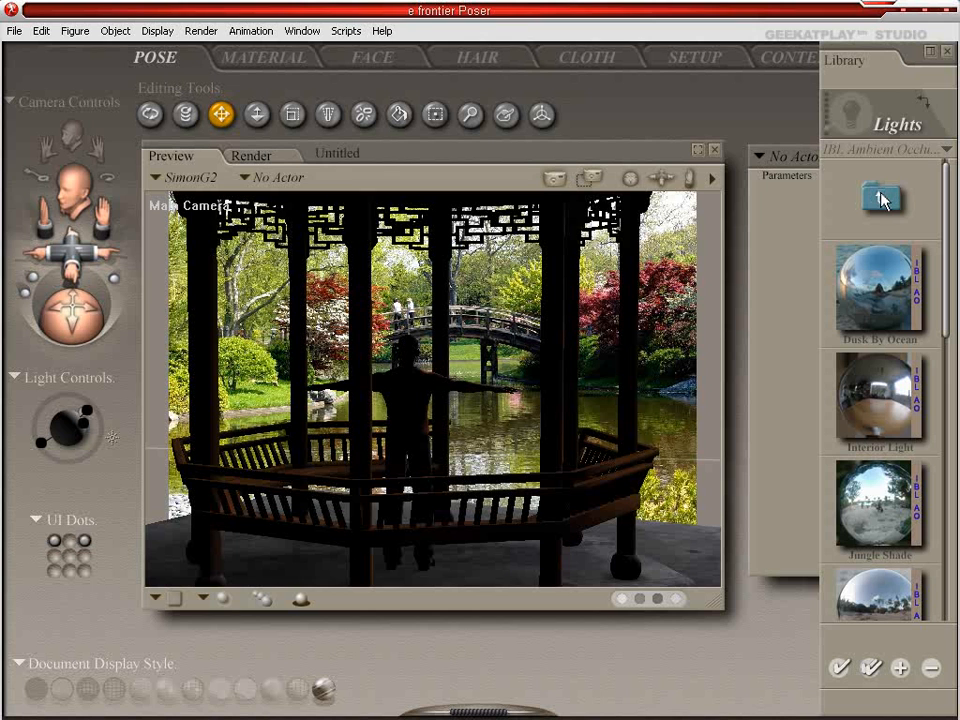
{"action": "double_click", "coordinate": [884, 277]}
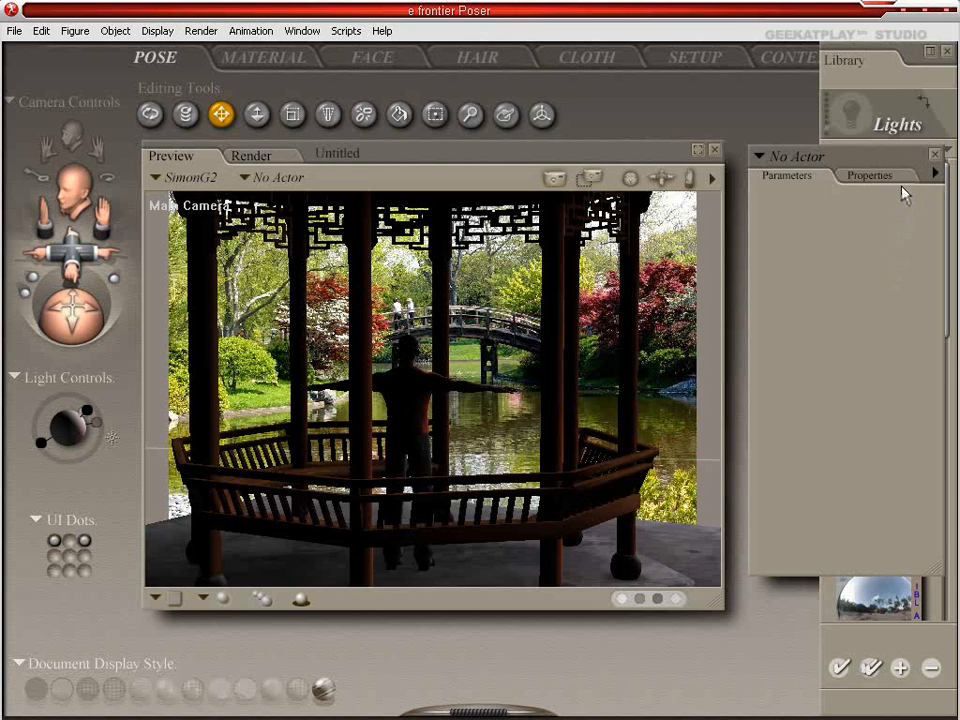
{"action": "left_click", "coordinate": [926, 78]}
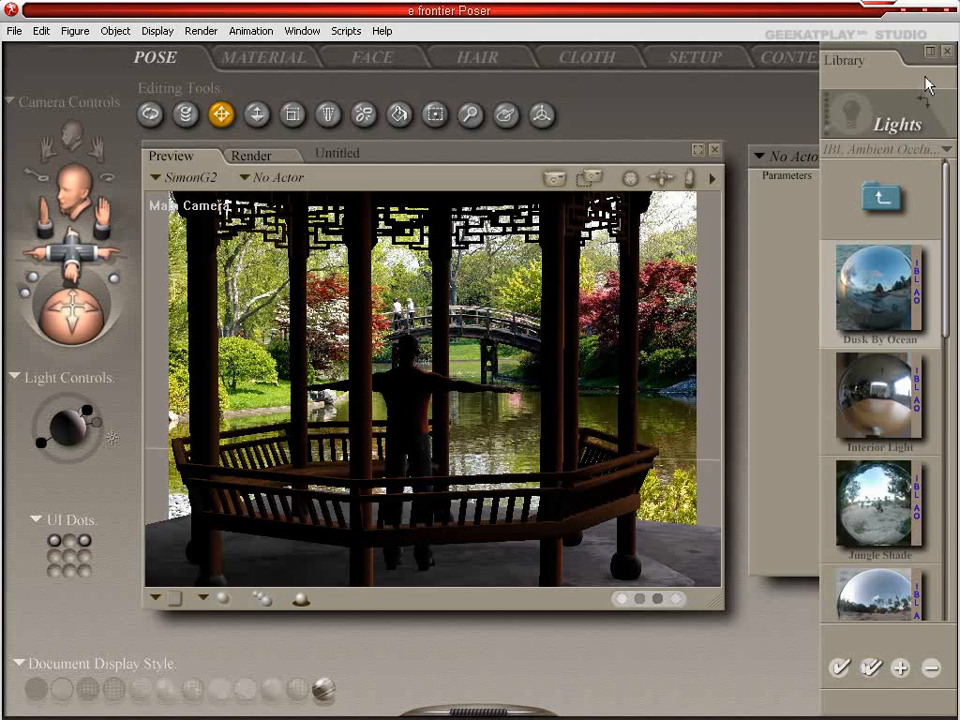
Step: Try the Interior Light and Jungle Shaded presets from the Image Based Lighting collection on the scene
{"action": "left_click", "coordinate": [886, 203]}
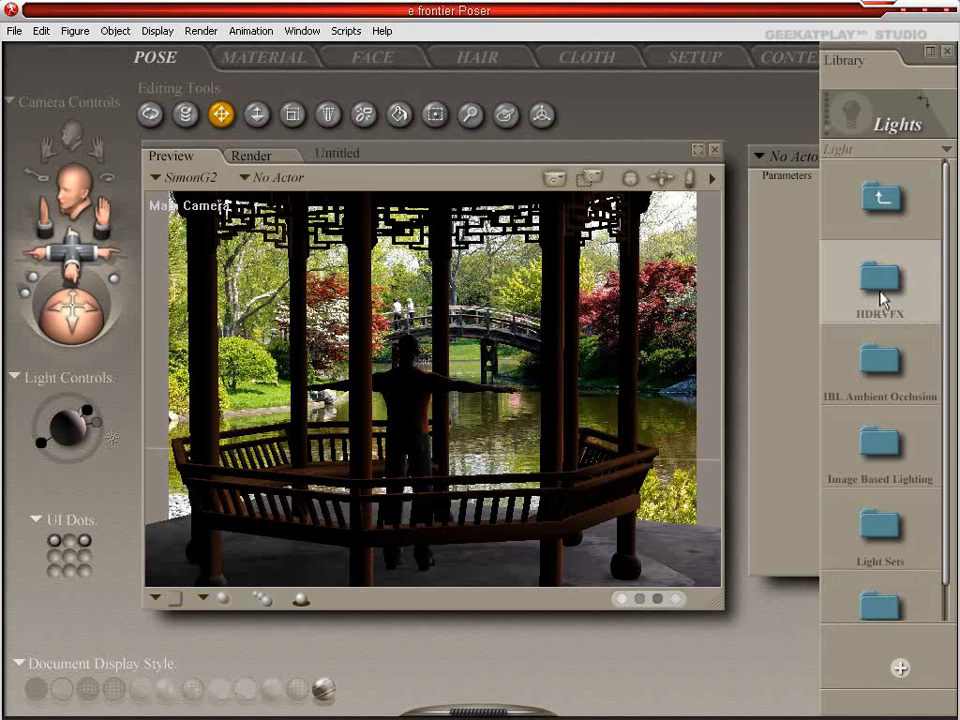
{"action": "left_click", "coordinate": [876, 466]}
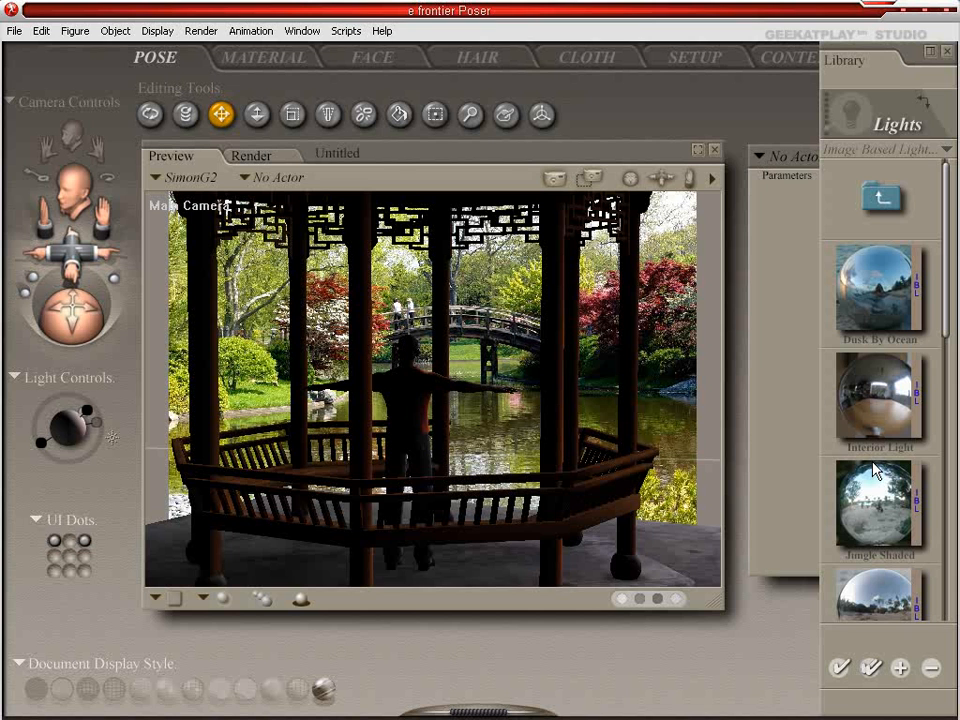
{"action": "double_click", "coordinate": [888, 401]}
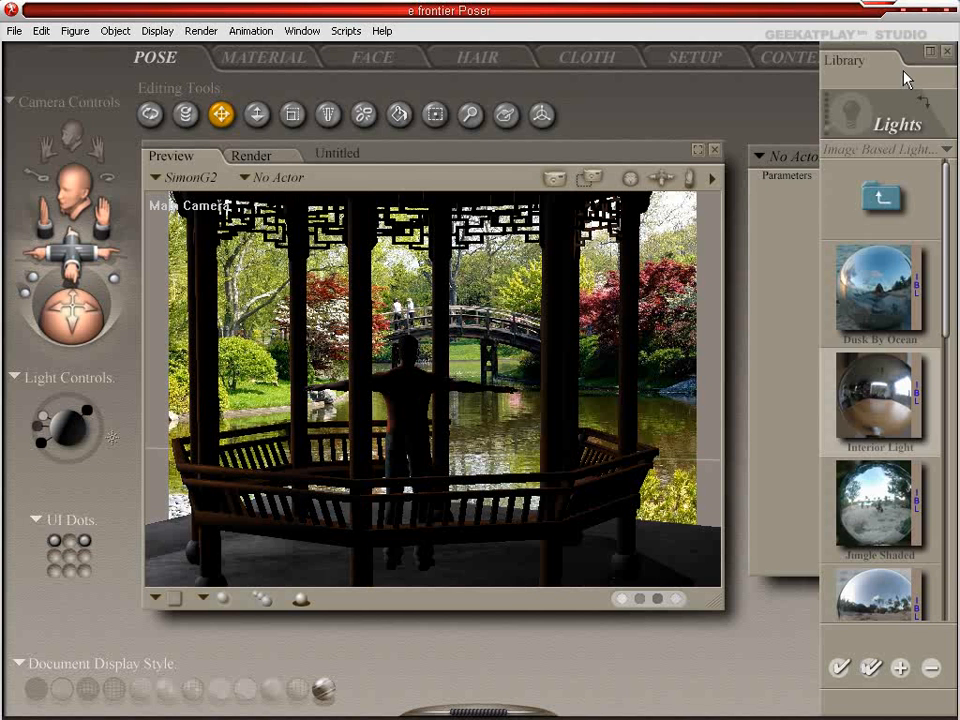
{"action": "double_click", "coordinate": [901, 490]}
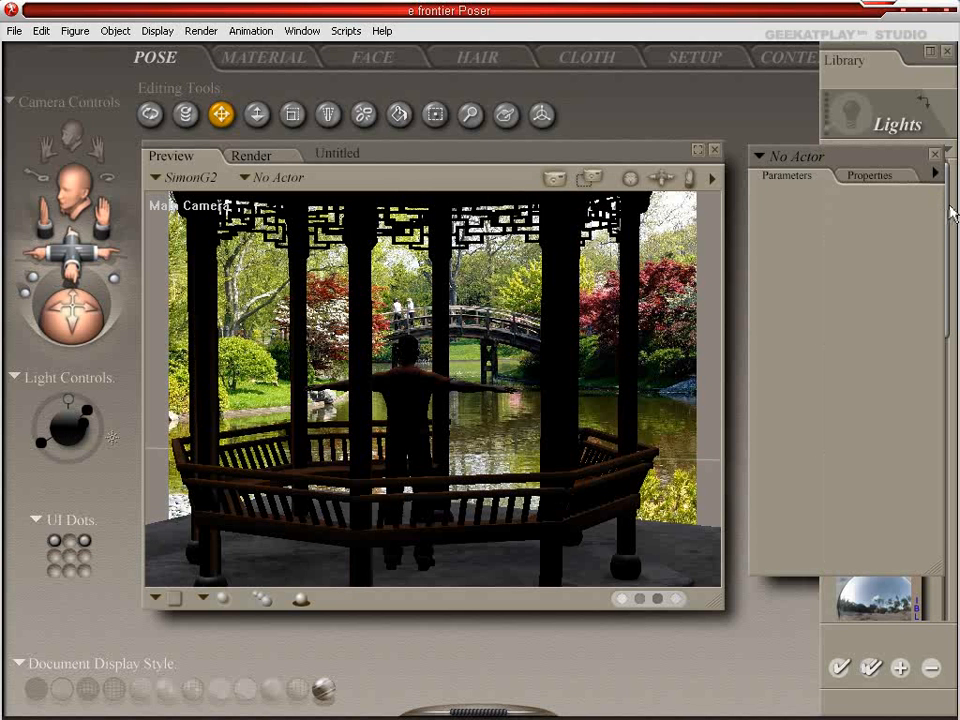
{"action": "left_click", "coordinate": [925, 65]}
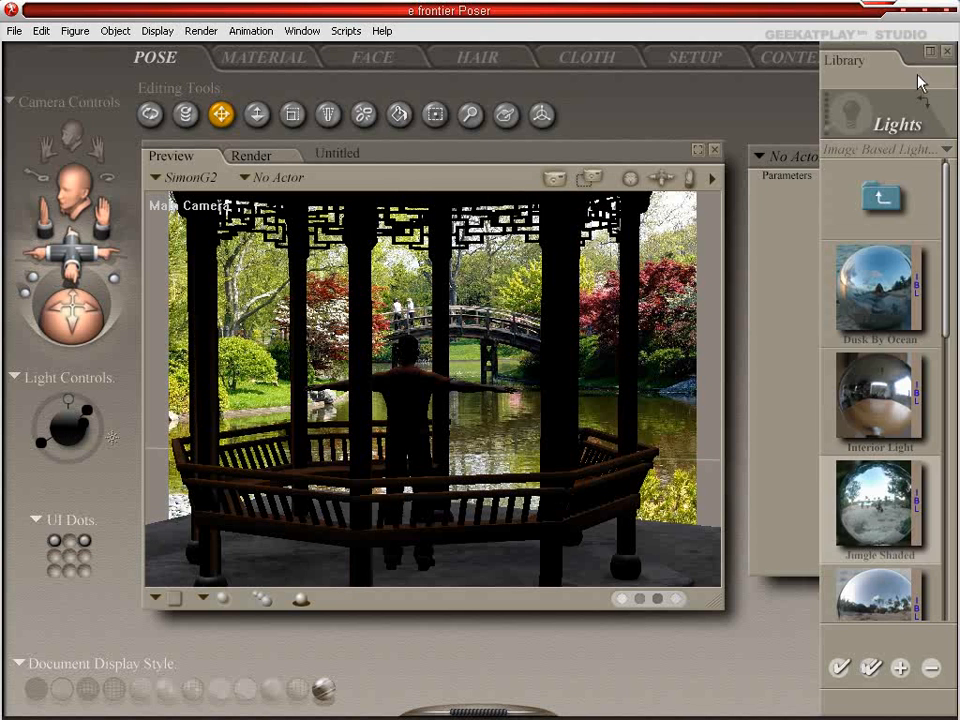
Step: Check the Zygote light collection, then apply the Country preset from Light Sets to the scene
{"action": "left_click", "coordinate": [890, 198]}
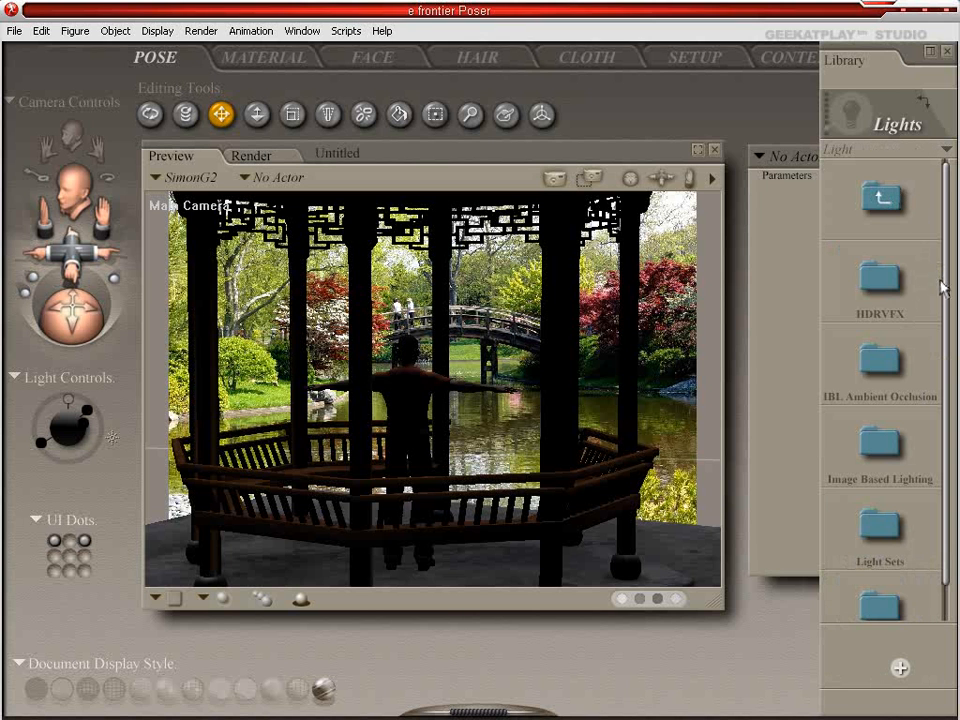
{"action": "scroll", "coordinate": [943, 310], "scroll_direction": "down", "scroll_amount": 1}
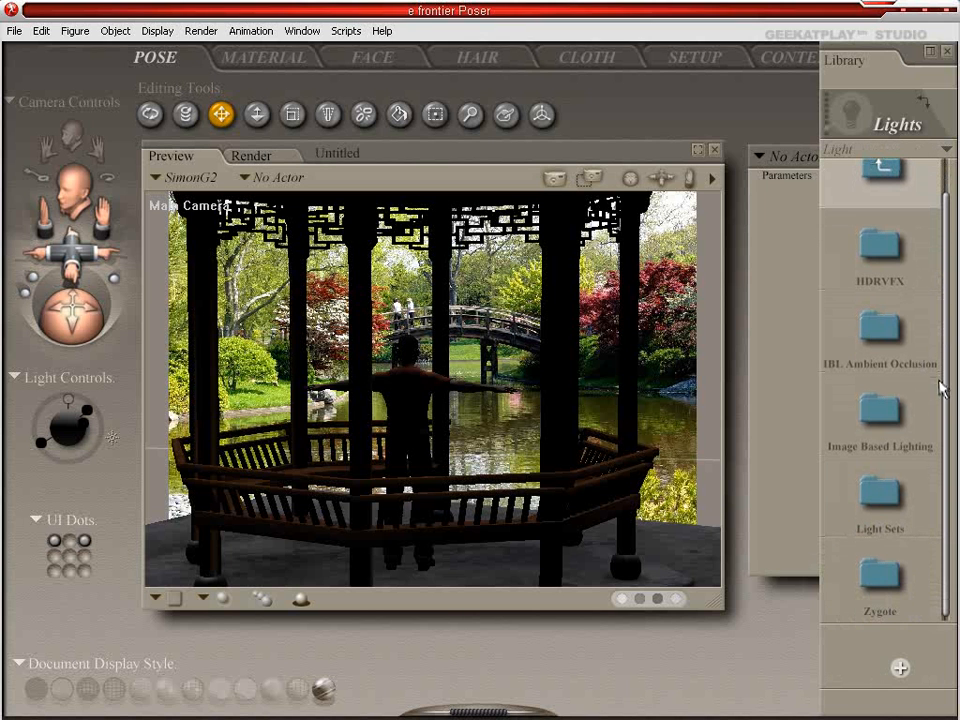
{"action": "left_click", "coordinate": [884, 601]}
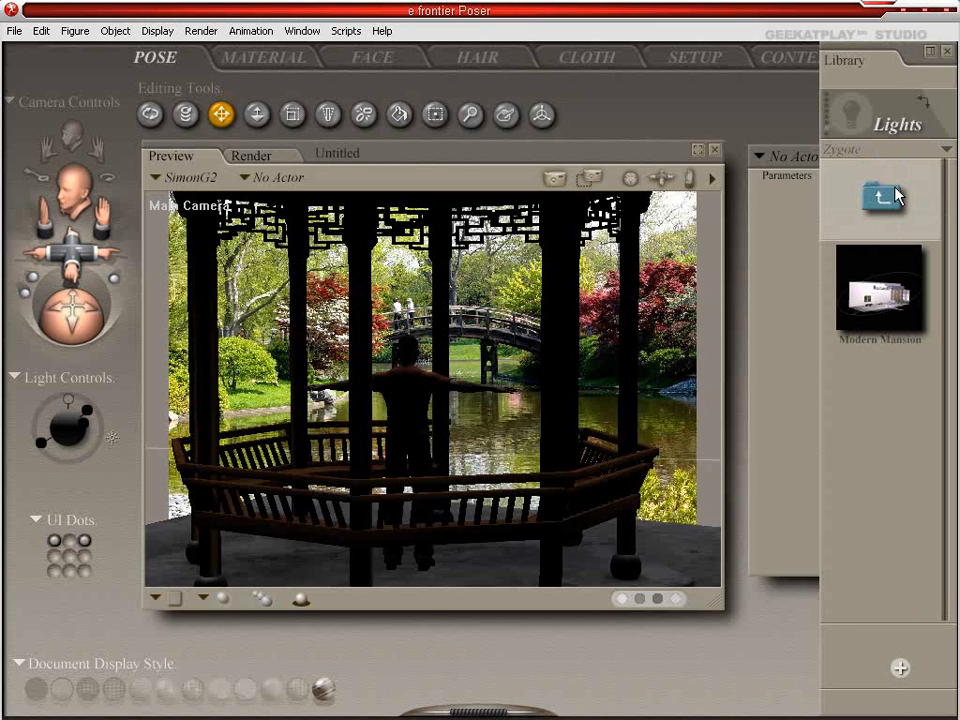
{"action": "left_click", "coordinate": [897, 196]}
{"action": "left_click", "coordinate": [882, 558]}
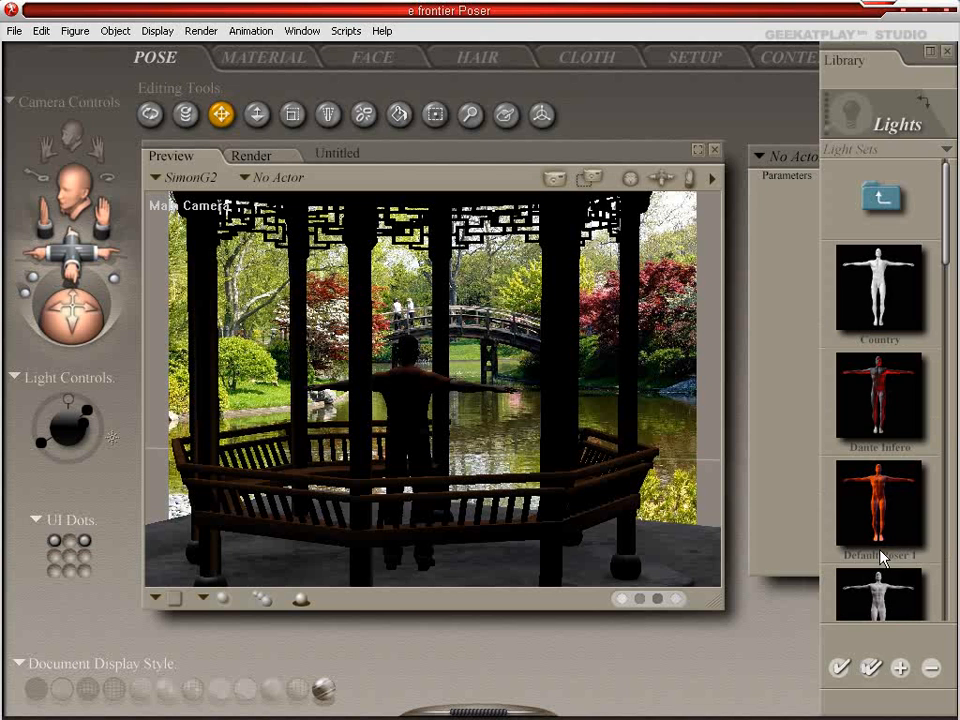
{"action": "double_click", "coordinate": [893, 293]}
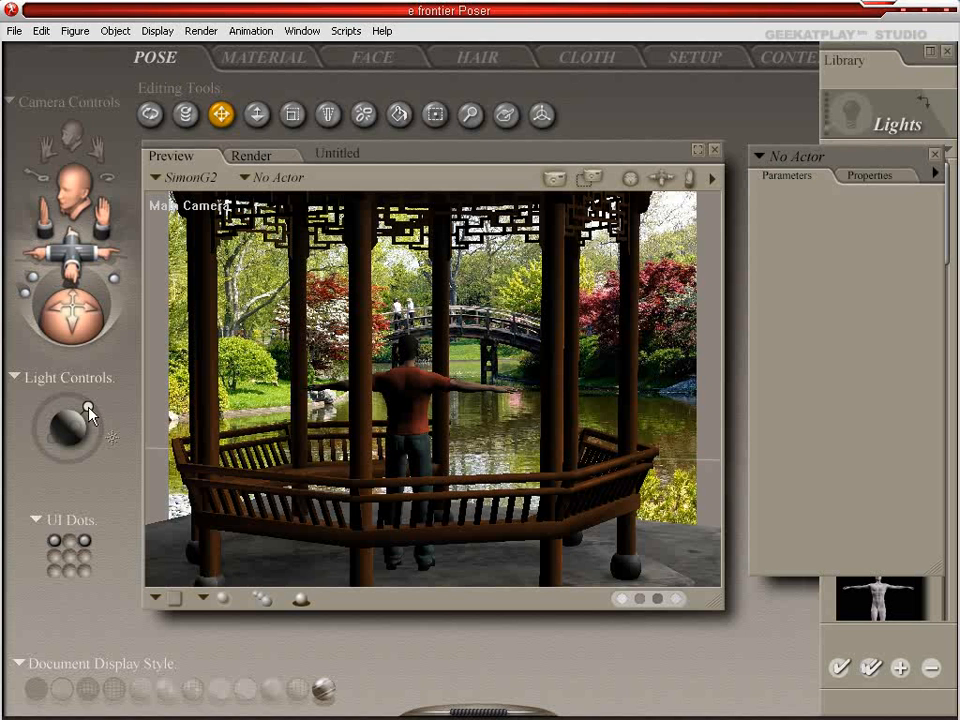
Step: Set LIGHT1's intensity to 92% and try switching its shadows off and back on in the light properties
{"action": "mouse_move", "coordinate": [88, 405]}
{"action": "left_mouse_down"}
{"action": "mouse_move", "coordinate": [101, 386]}
{"action": "mouse_move", "coordinate": [107, 411]}
{"action": "mouse_move", "coordinate": [98, 409]}
{"action": "left_mouse_up"}
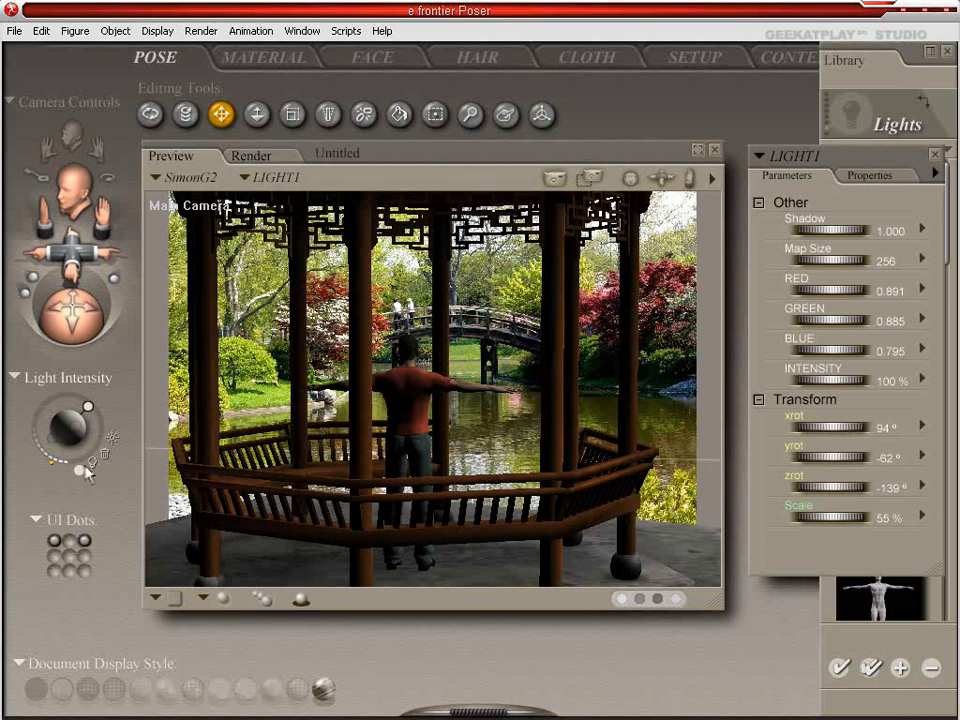
{"action": "left_click", "coordinate": [49, 463]}
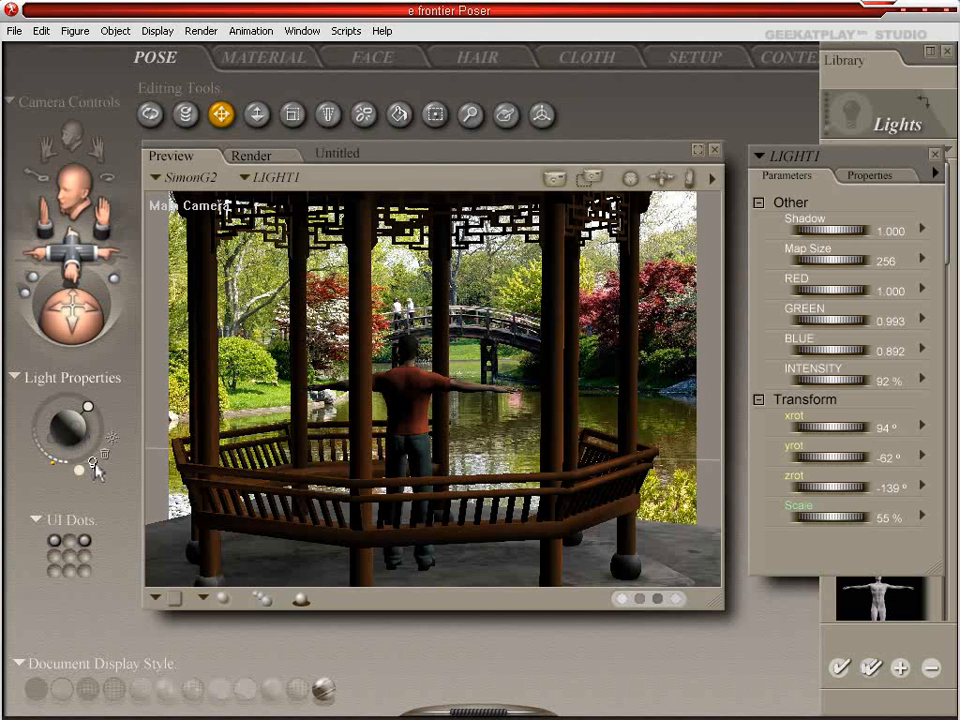
{"action": "left_click", "coordinate": [94, 463]}
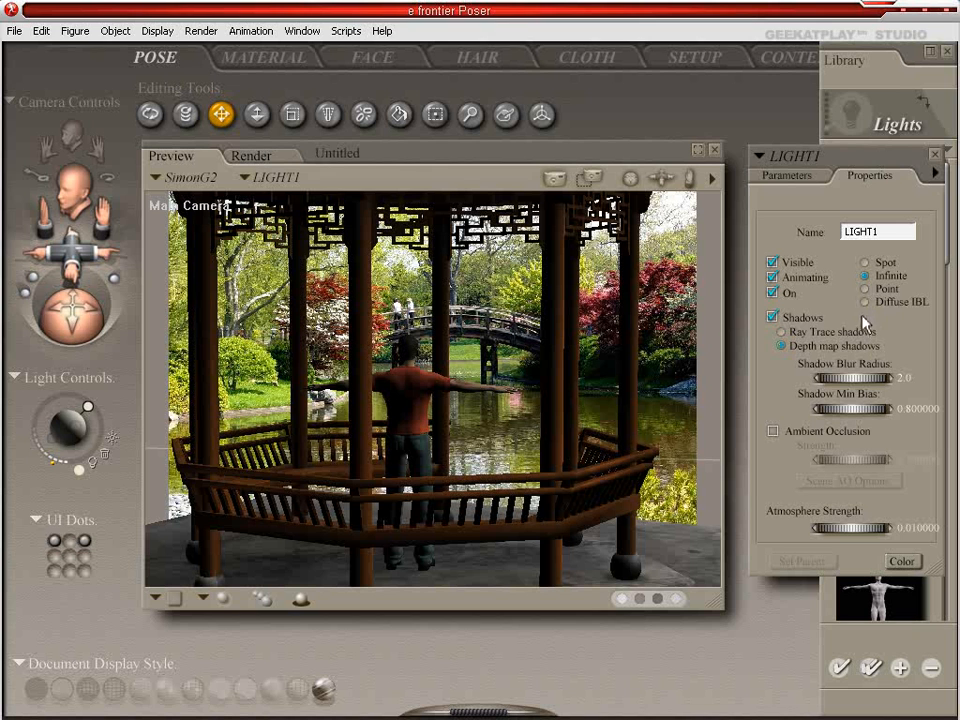
{"action": "left_click", "coordinate": [773, 318]}
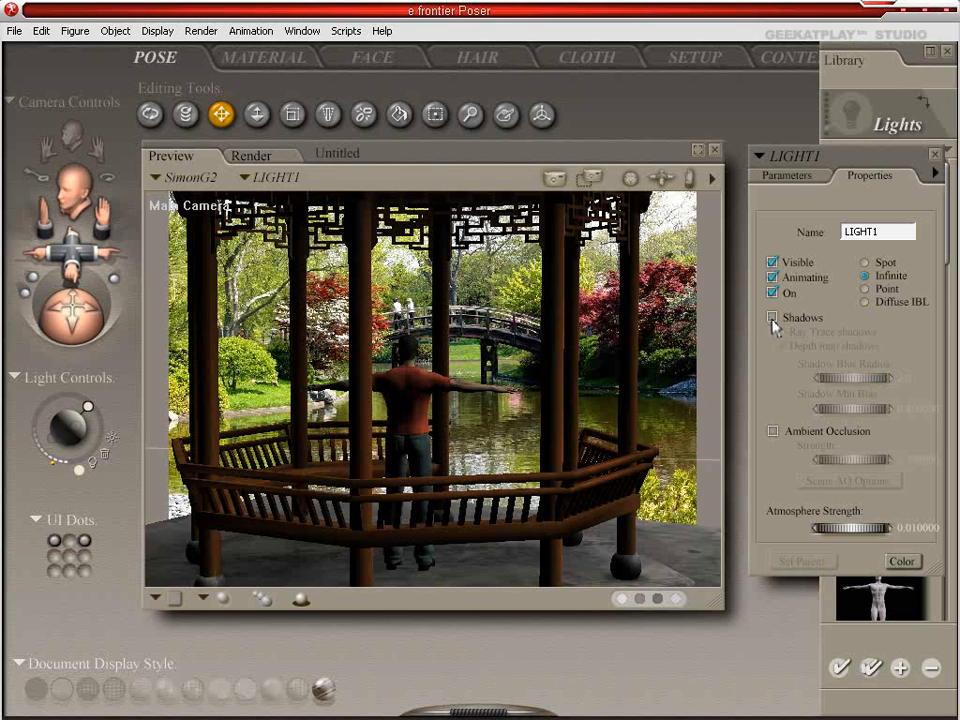
{"action": "left_click", "coordinate": [773, 318]}
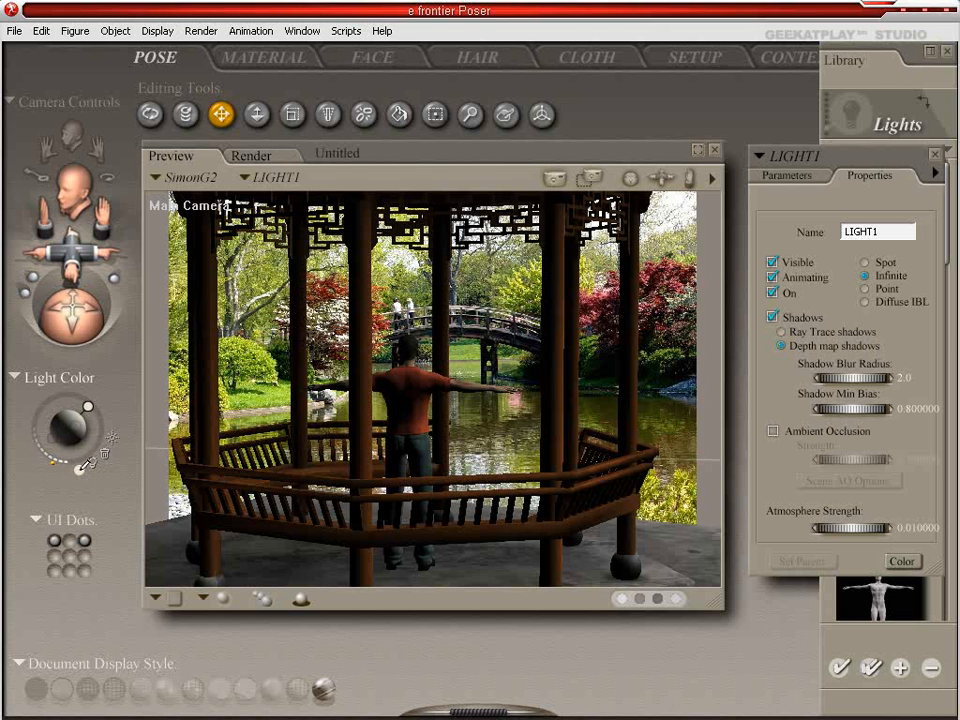
Step: Try a pale green tint on LIGHT1, then change its light color to white
{"action": "left_click", "coordinate": [79, 471]}
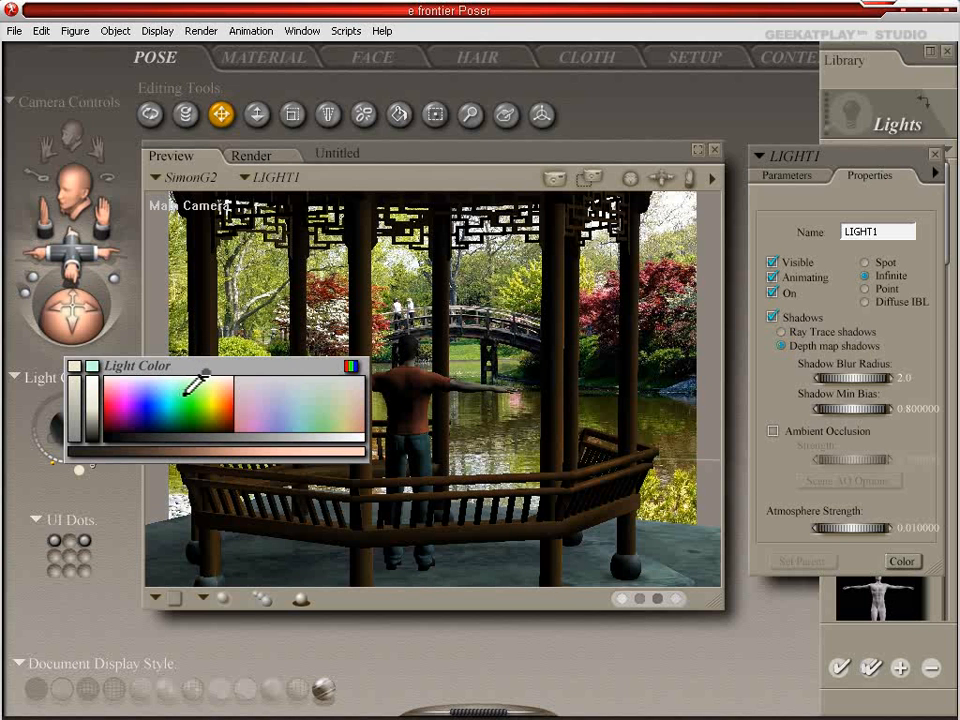
{"action": "left_click", "coordinate": [188, 390]}
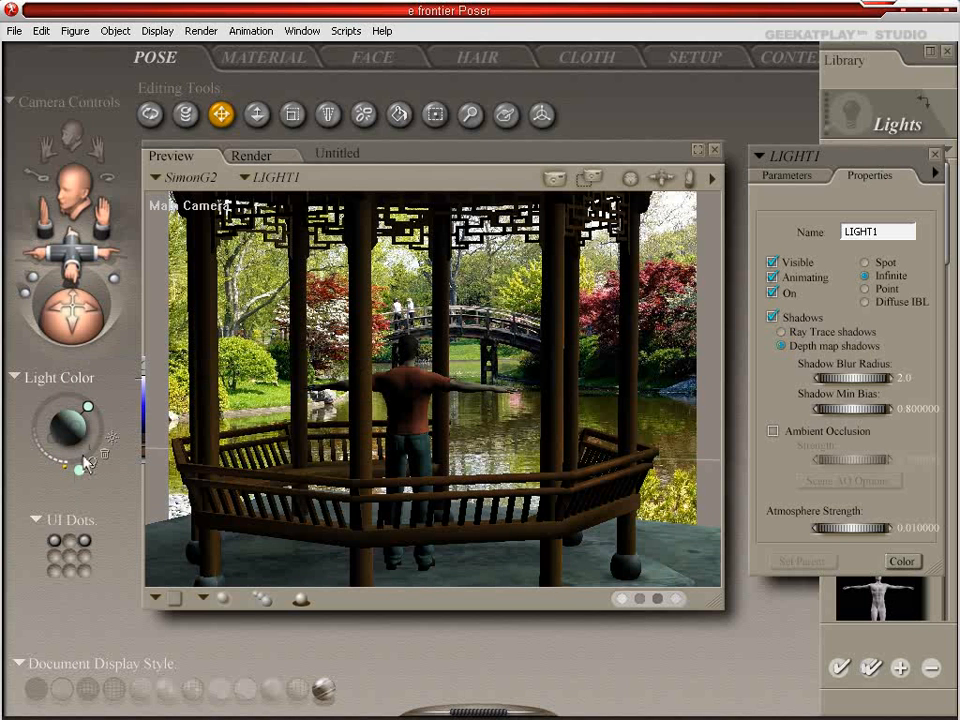
{"action": "left_click", "coordinate": [86, 464]}
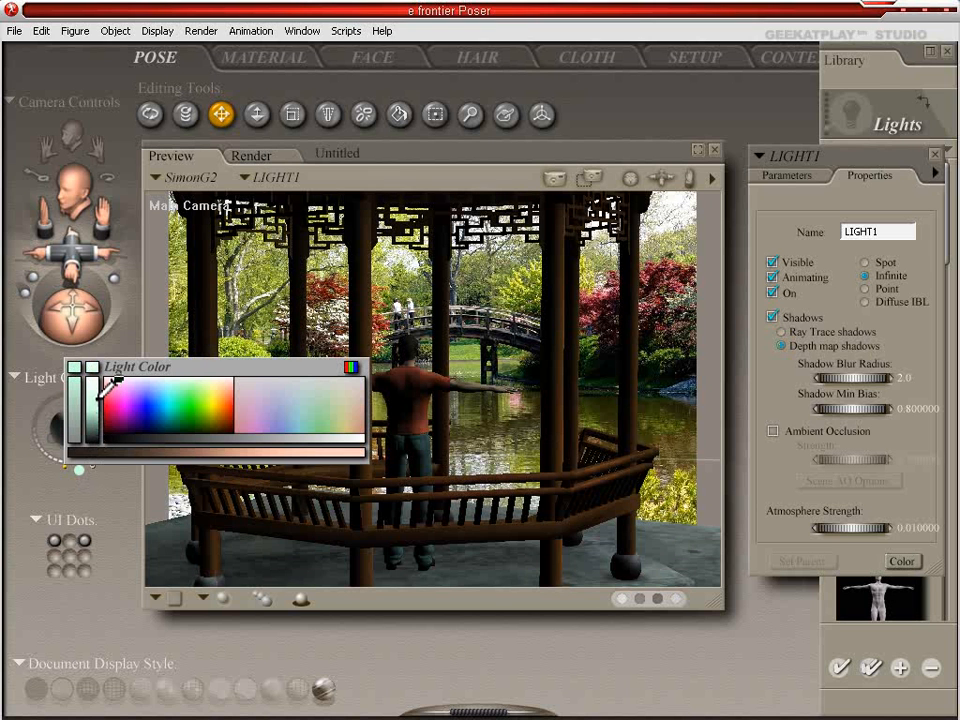
{"action": "left_click", "coordinate": [102, 388]}
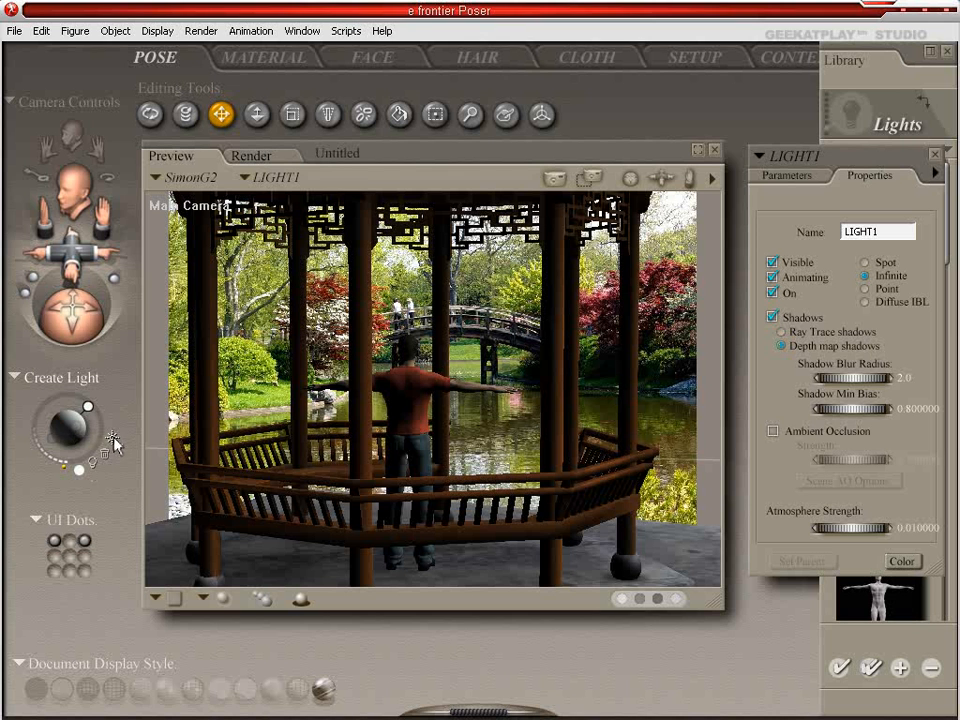
Step: Create an additional spot light and reposition it around the scene
{"action": "left_click", "coordinate": [112, 443]}
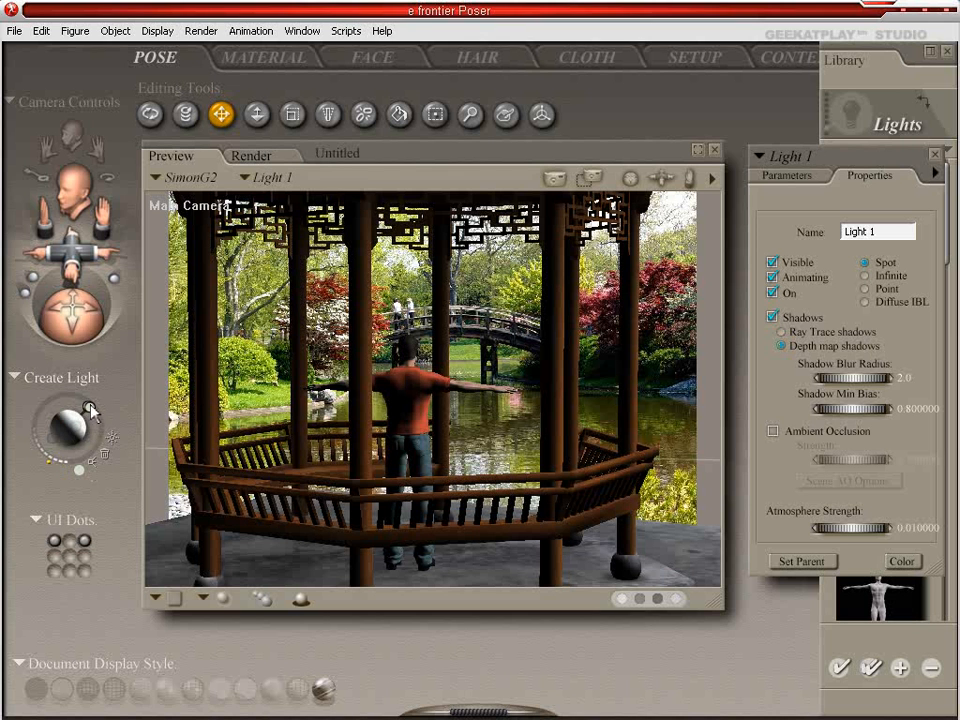
{"action": "mouse_move", "coordinate": [87, 410]}
{"action": "left_mouse_down"}
{"action": "mouse_move", "coordinate": [70, 399]}
{"action": "mouse_move", "coordinate": [79, 416]}
{"action": "mouse_move", "coordinate": [73, 357]}
{"action": "mouse_move", "coordinate": [74, 369]}
{"action": "mouse_move", "coordinate": [109, 376]}
{"action": "mouse_move", "coordinate": [22, 388]}
{"action": "mouse_move", "coordinate": [30, 398]}
{"action": "mouse_move", "coordinate": [27, 376]}
{"action": "left_mouse_up"}
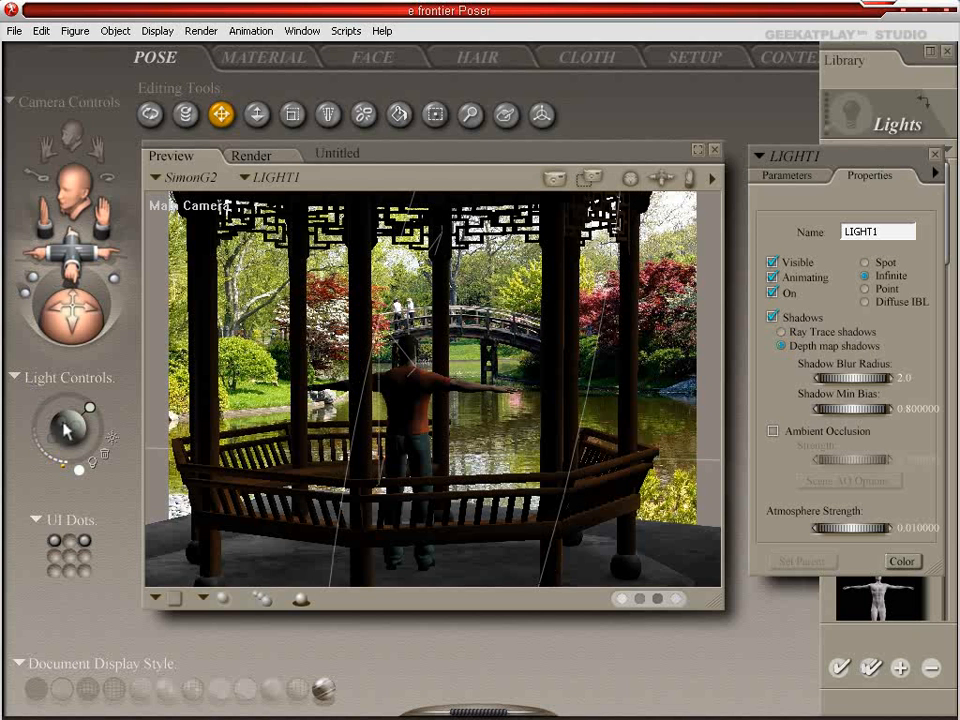
Step: Adjust the direction of the infinite light LIGHT1 relative to the pagoda and figure
{"action": "mouse_move", "coordinate": [64, 430]}
{"action": "left_mouse_down"}
{"action": "mouse_move", "coordinate": [50, 418]}
{"action": "mouse_move", "coordinate": [61, 419]}
{"action": "mouse_move", "coordinate": [59, 408]}
{"action": "mouse_move", "coordinate": [60, 426]}
{"action": "left_mouse_up"}
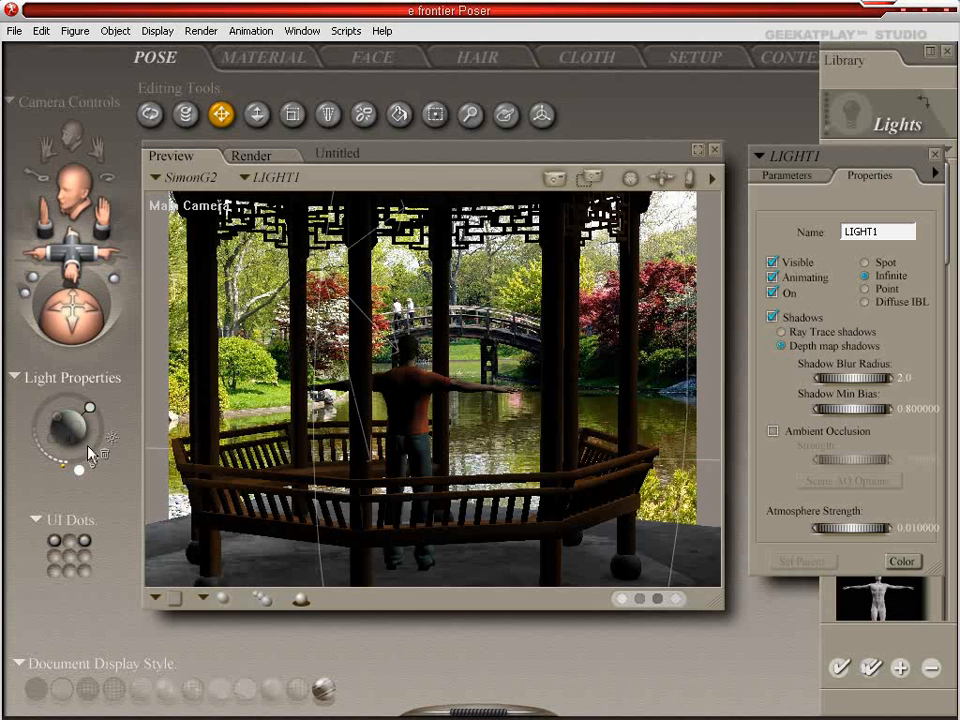
{"action": "left_click_drag", "start_coordinate": [80, 437], "coordinate": [80, 437]}
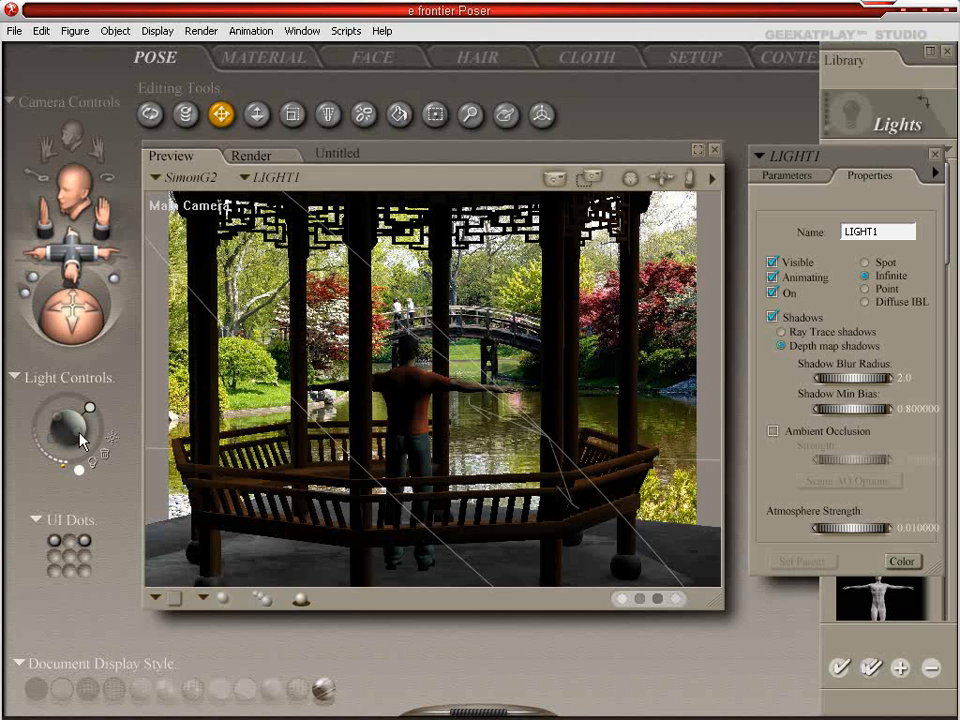
{"action": "left_click", "coordinate": [80, 436]}
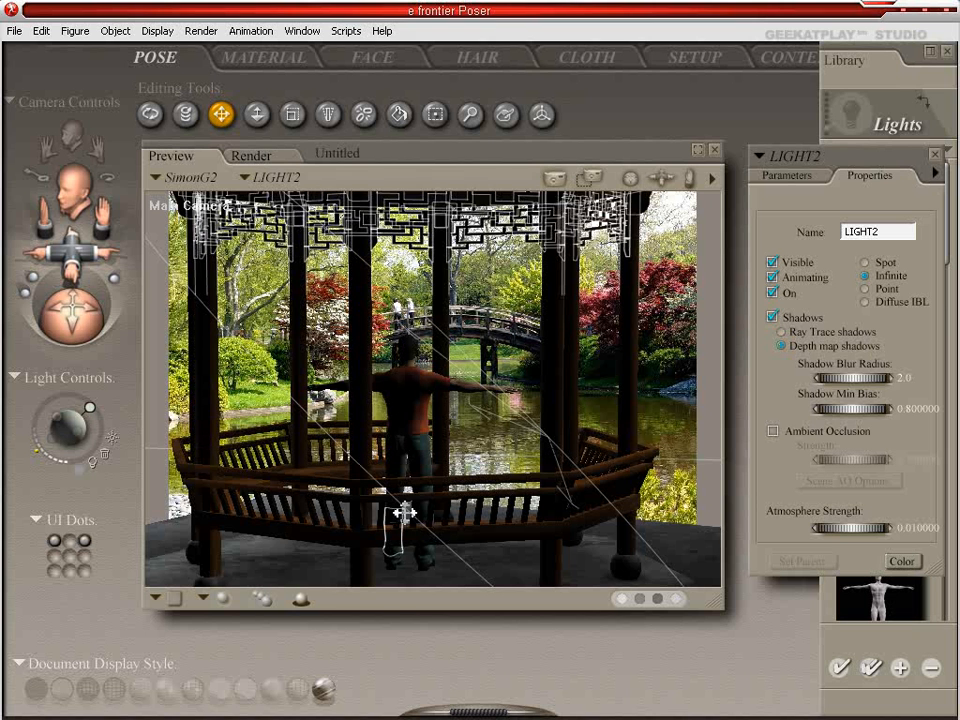
Step: Create a second spot light and move it so it illuminates the figure's back from the viewer's side
{"action": "left_click", "coordinate": [111, 443]}
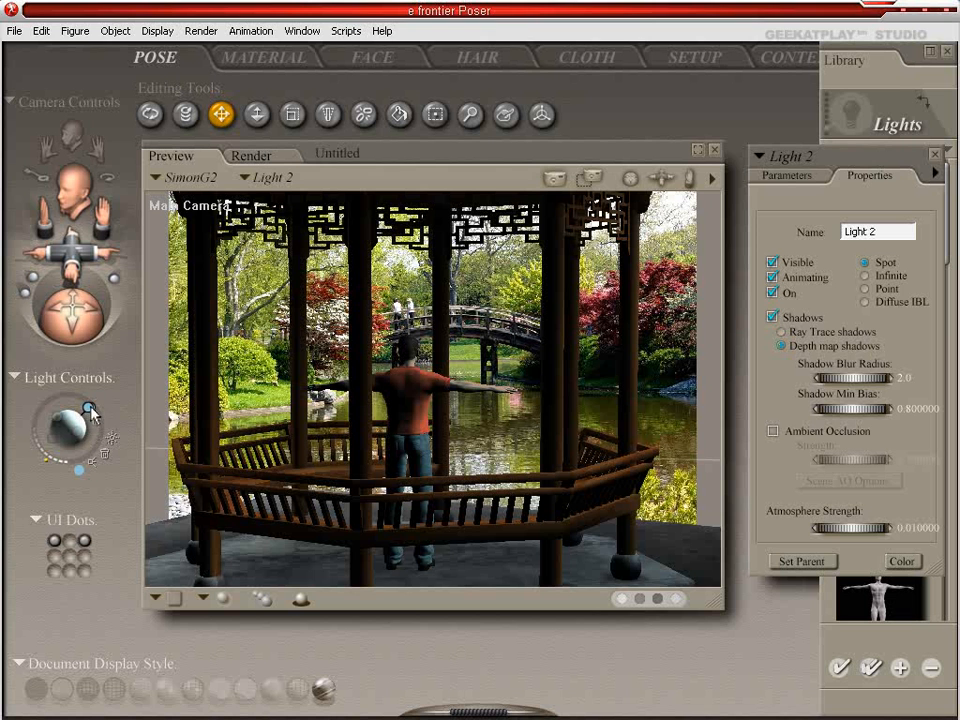
{"action": "left_click_drag", "start_coordinate": [90, 412], "coordinate": [52, 428]}
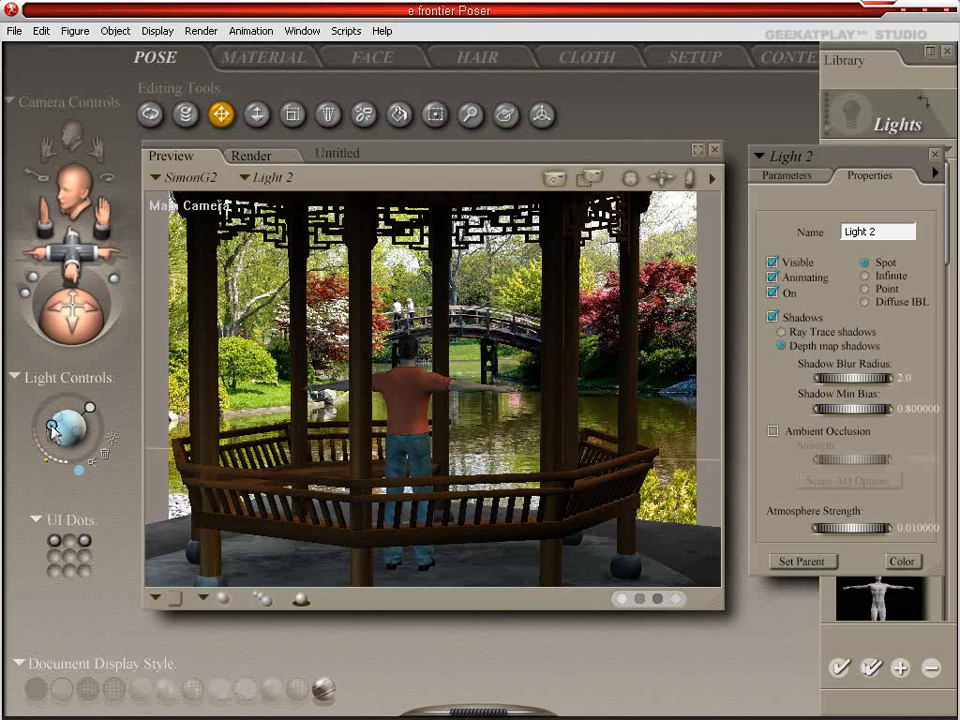
Step: Try a light yellow-green tint on Light 2, then change its light color to near-white
{"action": "left_click", "coordinate": [89, 466]}
{"action": "left_click", "coordinate": [194, 389]}
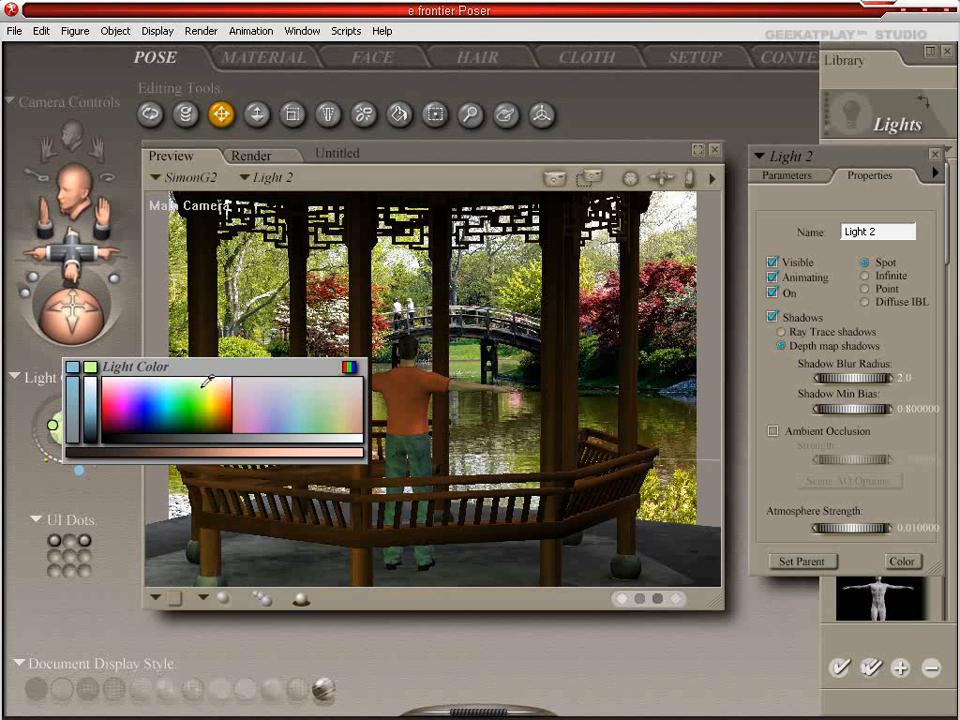
{"action": "left_click", "coordinate": [207, 390]}
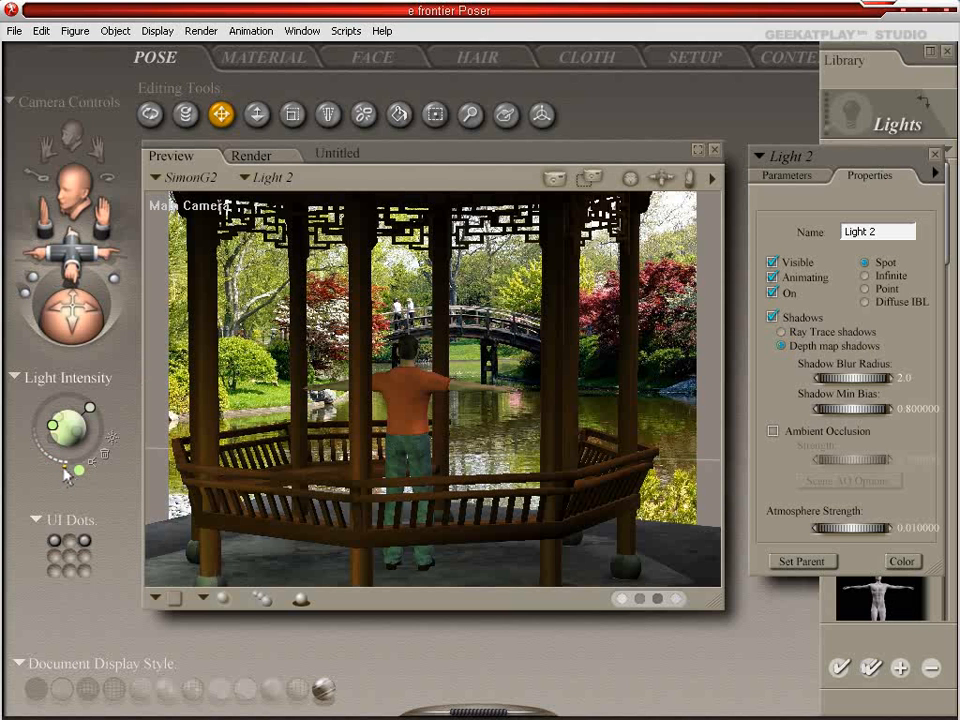
{"action": "left_click", "coordinate": [82, 466]}
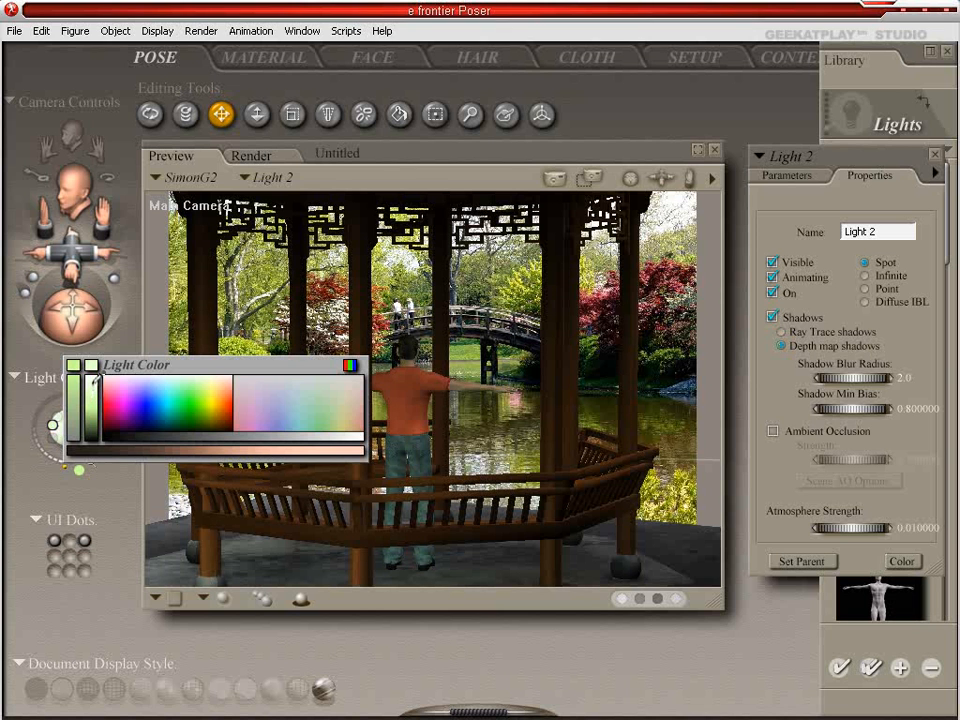
{"action": "left_click", "coordinate": [94, 383]}
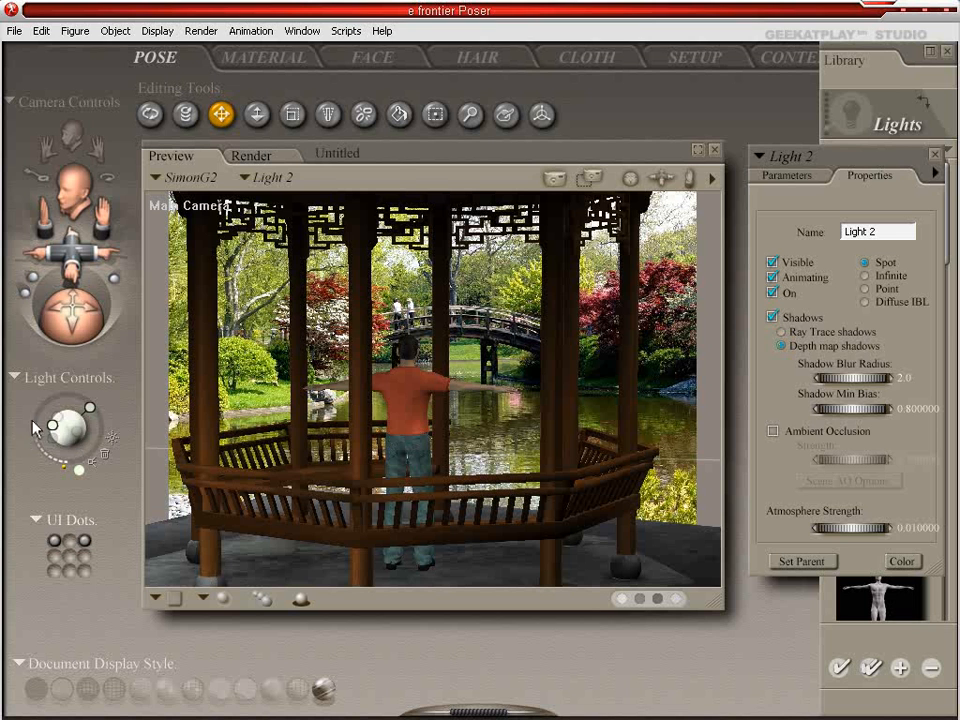
Step: Retry the light green tint on Light 2, then soften its color to a very pale, off-white green
{"action": "left_click", "coordinate": [82, 468]}
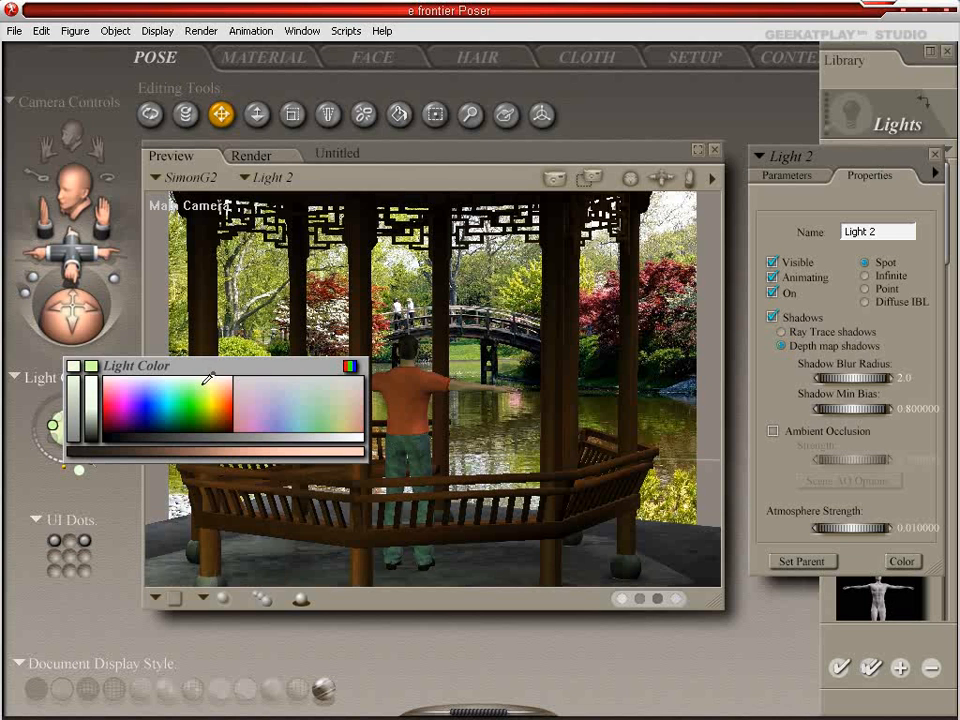
{"action": "left_click", "coordinate": [208, 378]}
{"action": "left_click", "coordinate": [204, 391]}
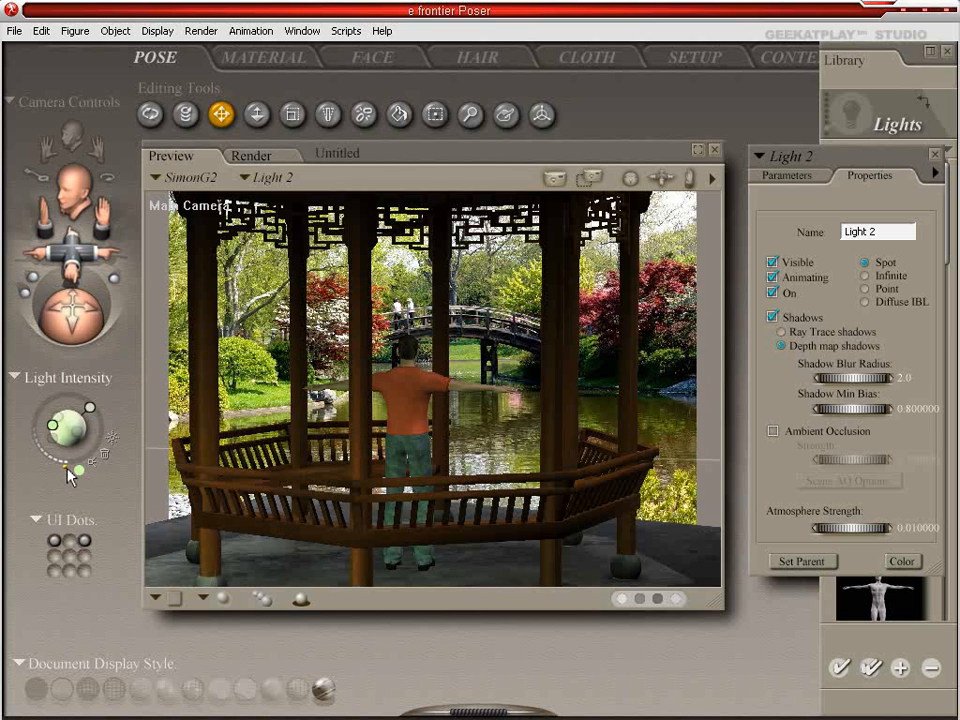
{"action": "left_click", "coordinate": [68, 428]}
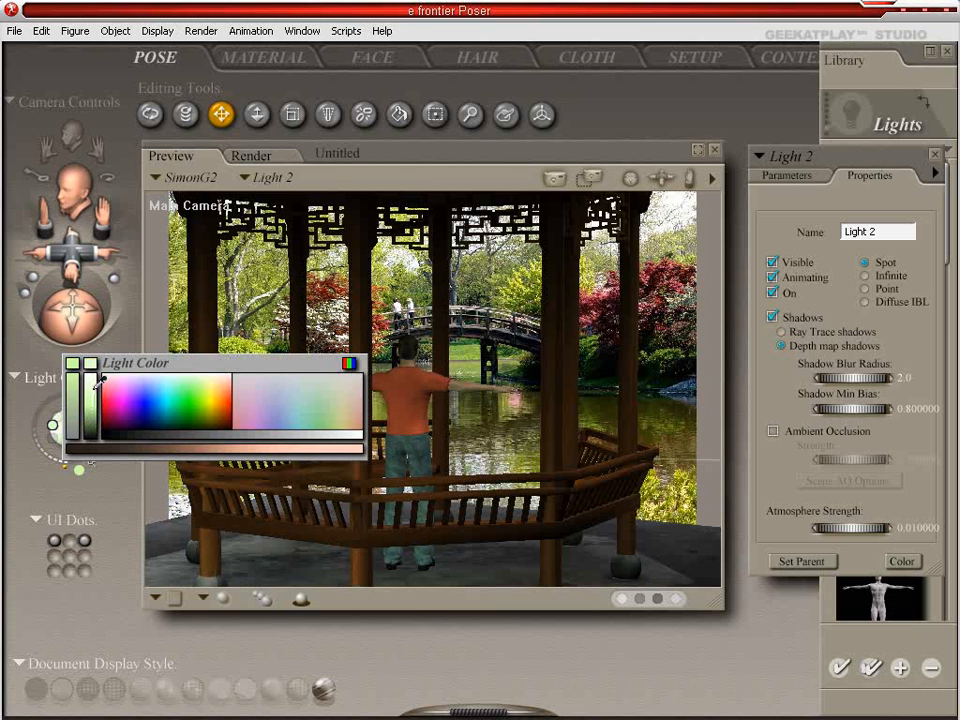
{"action": "left_click", "coordinate": [99, 381]}
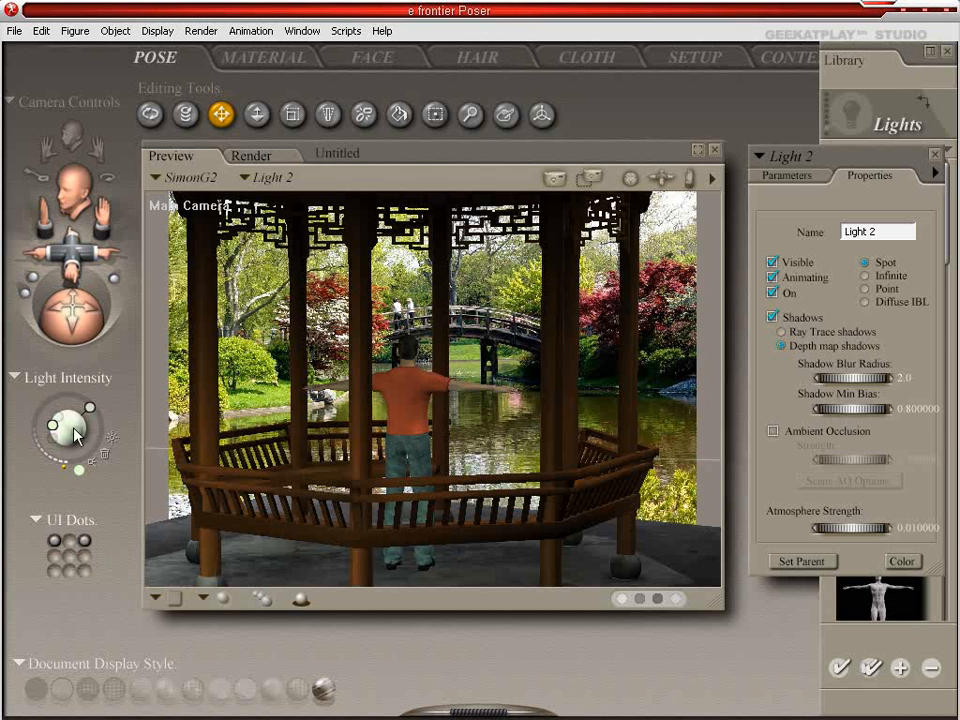
Step: Create another spot light with a warm yellow color, reposition it to shine from below the scene, and reduce its intensity
{"action": "left_click", "coordinate": [114, 444]}
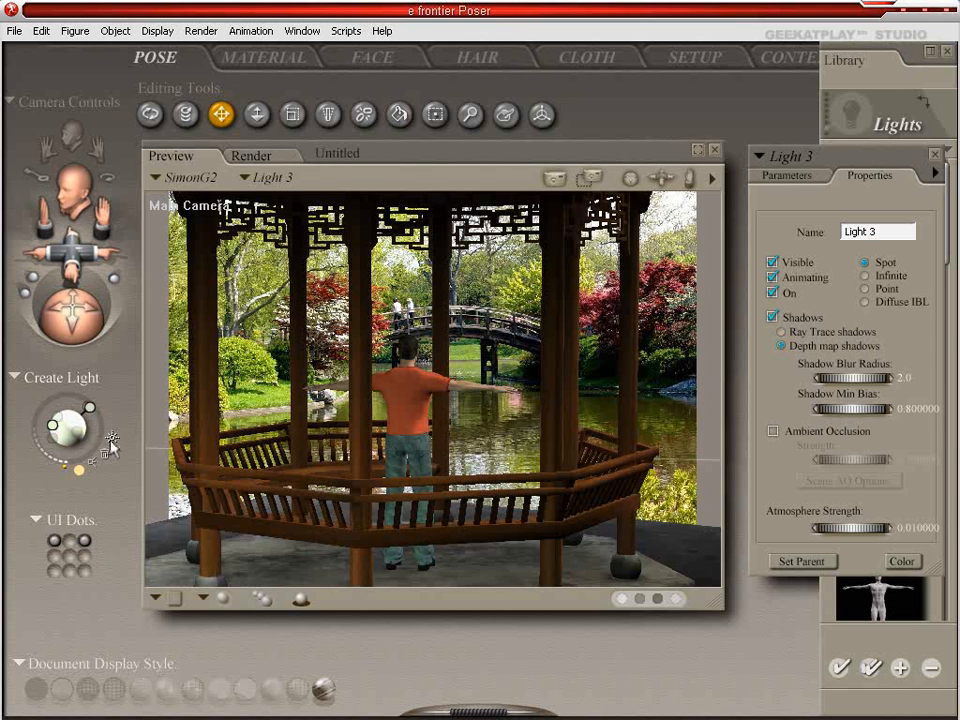
{"action": "mouse_move", "coordinate": [88, 410]}
{"action": "left_mouse_down"}
{"action": "mouse_move", "coordinate": [68, 428]}
{"action": "mouse_move", "coordinate": [77, 355]}
{"action": "mouse_move", "coordinate": [65, 313]}
{"action": "mouse_move", "coordinate": [63, 327]}
{"action": "mouse_move", "coordinate": [42, 315]}
{"action": "mouse_move", "coordinate": [66, 318]}
{"action": "left_mouse_up"}
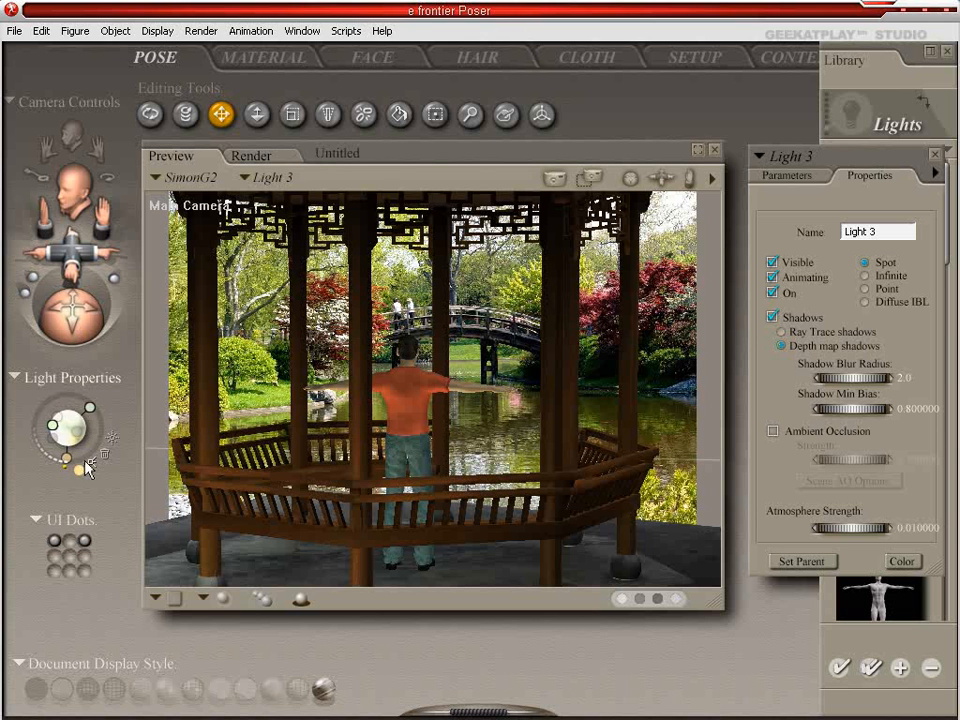
{"action": "mouse_move", "coordinate": [71, 459]}
{"action": "left_mouse_down"}
{"action": "mouse_move", "coordinate": [54, 469]}
{"action": "mouse_move", "coordinate": [59, 460]}
{"action": "left_mouse_up"}
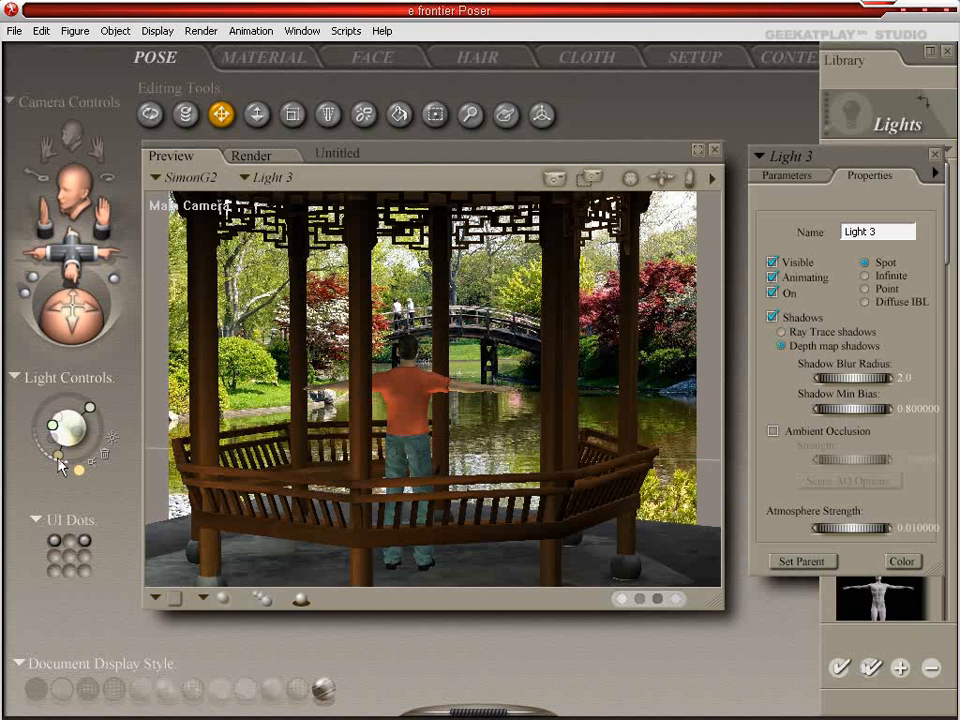
{"action": "left_click", "coordinate": [79, 469]}
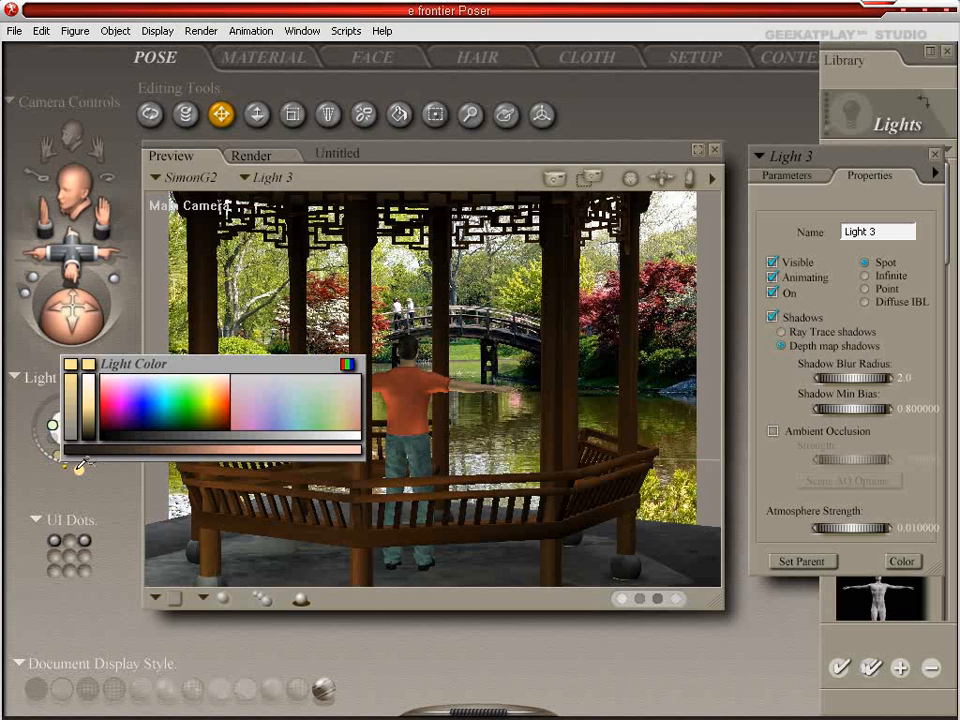
{"action": "left_click", "coordinate": [76, 358]}
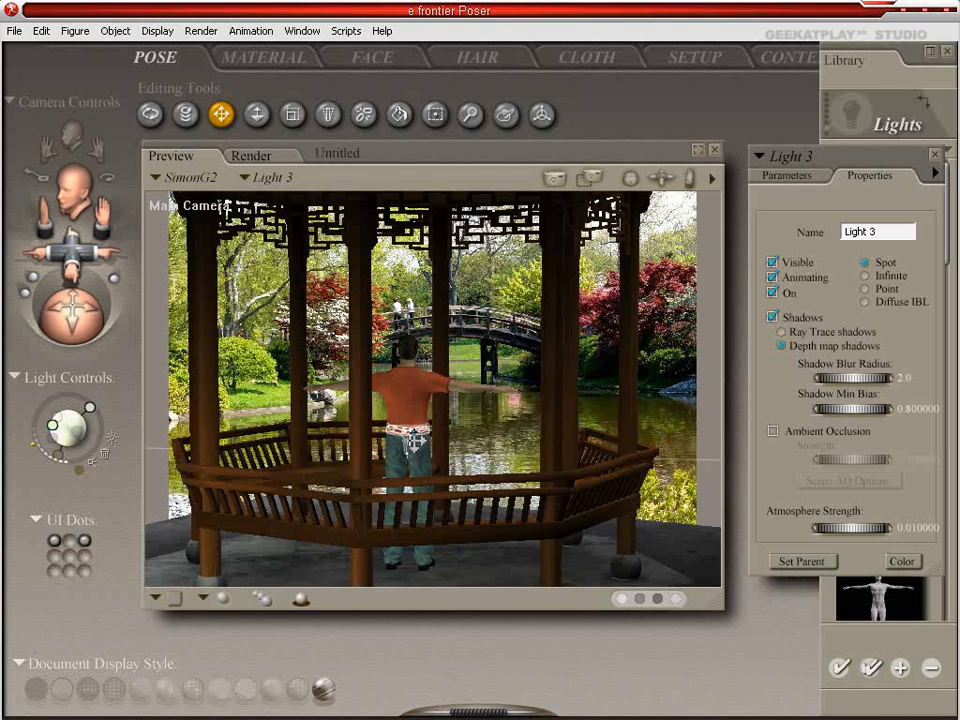
Step: Save the scene to the Desktop as simonPagoda.pz3
{"action": "key", "text": "ctrl+s"}
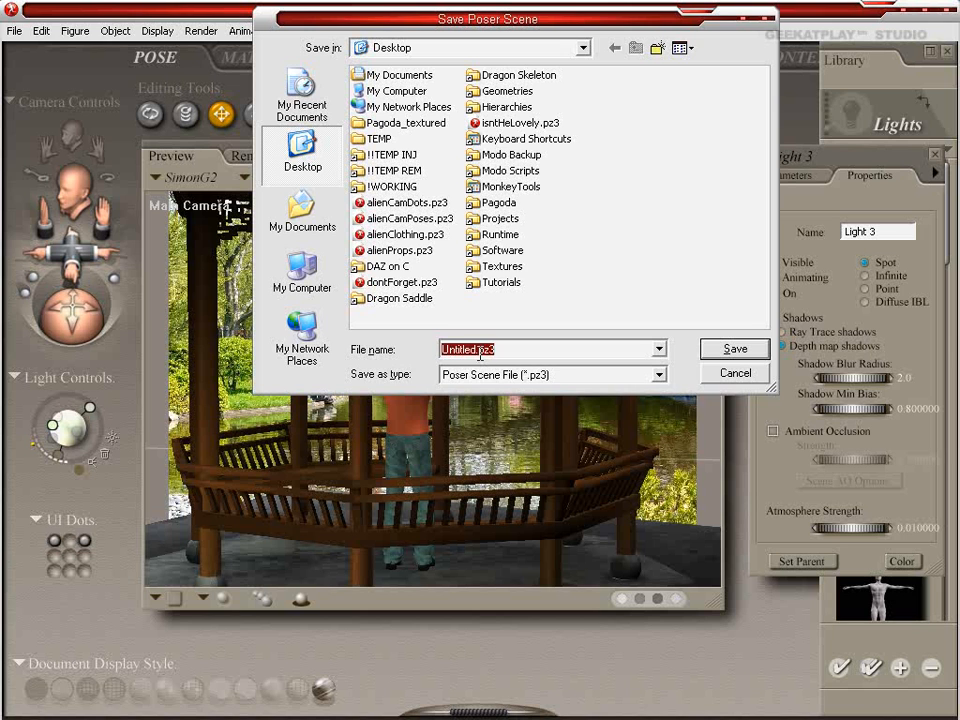
{"action": "left_click", "coordinate": [477, 350]}
{"action": "left_click_drag", "start_coordinate": [476, 350], "coordinate": [340, 363]}
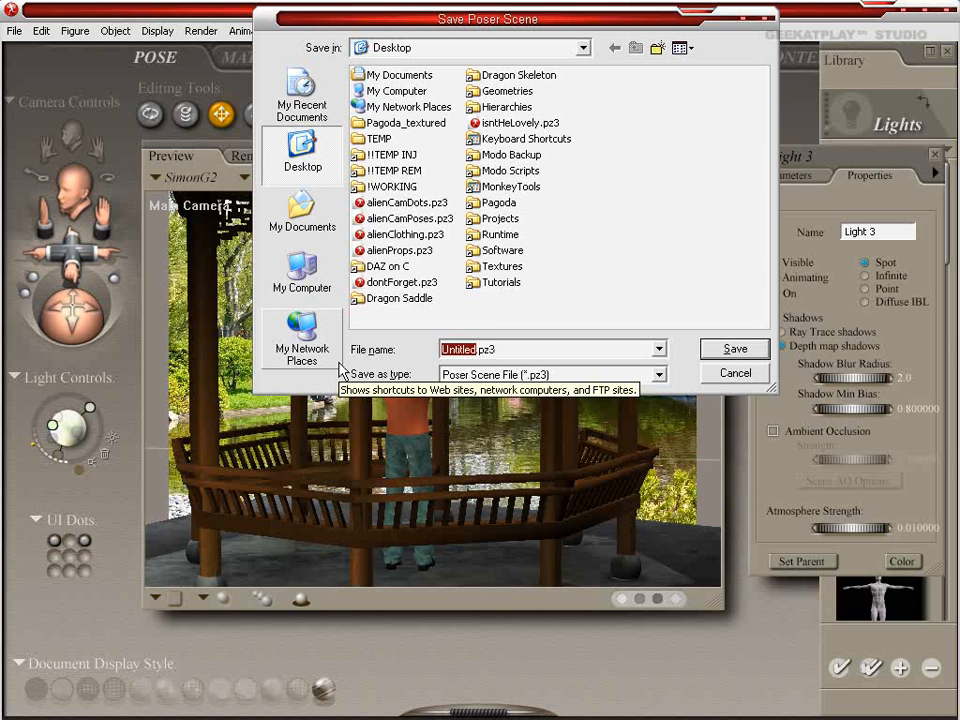
{"action": "type", "text": "simon"}
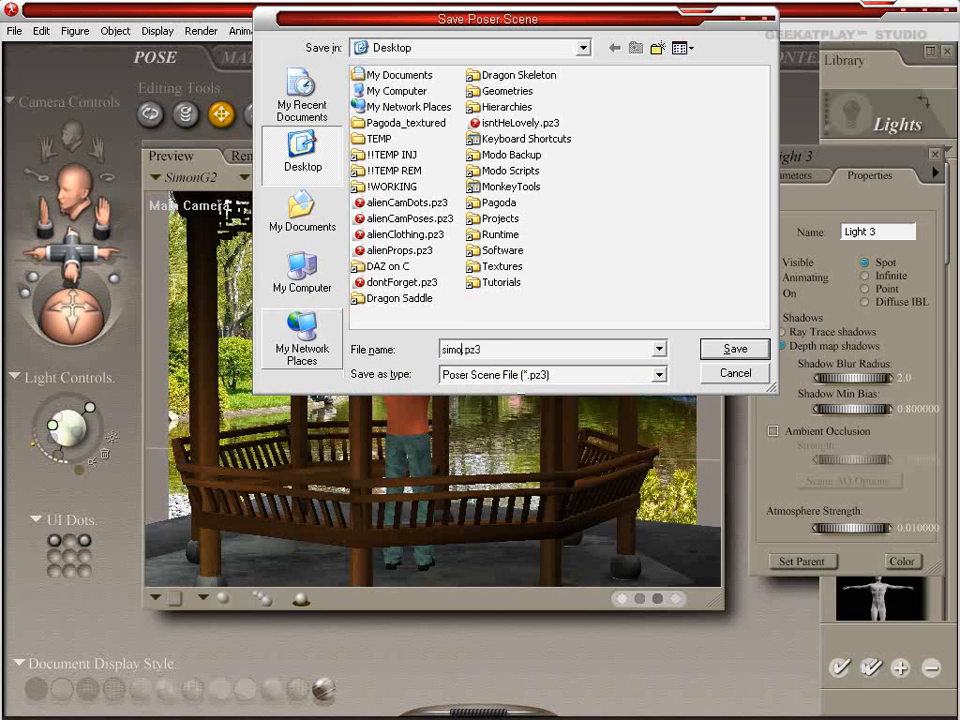
{"action": "type", "text": "Pagoda"}
{"action": "key", "text": "Return"}
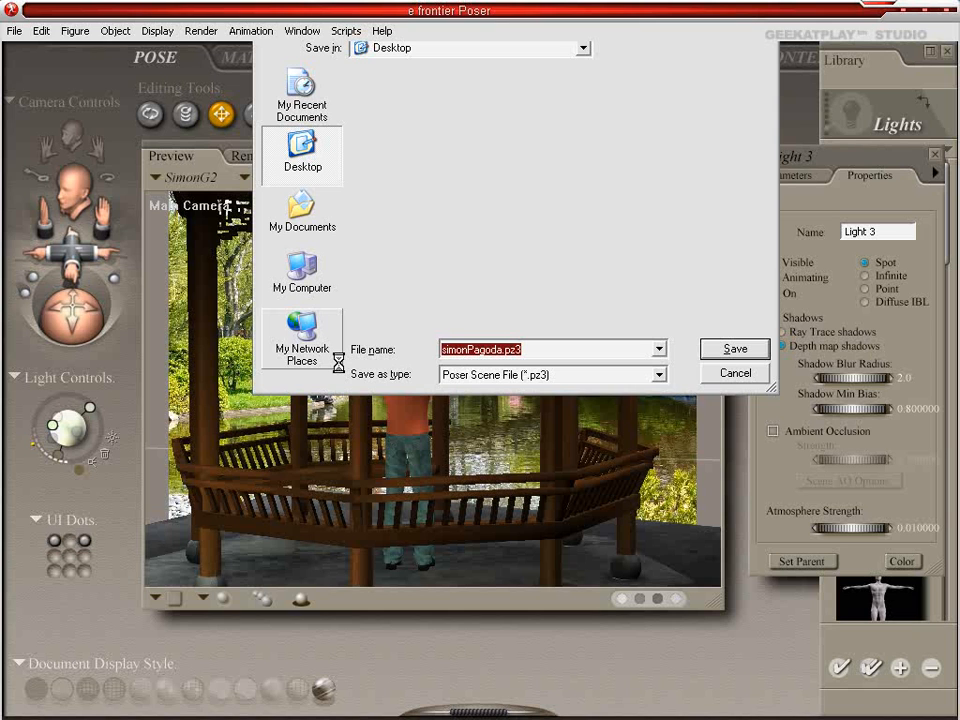